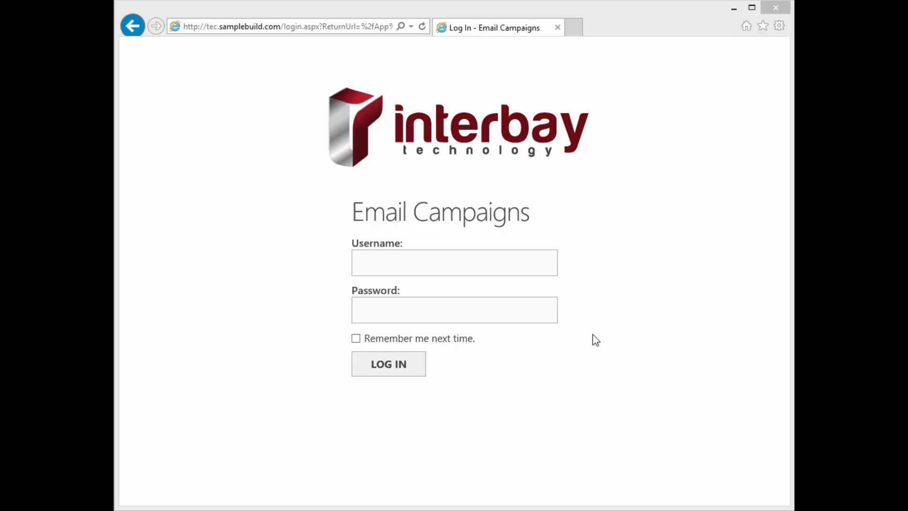
Step: Log in with the account username and password, and open the campaign "Test - FY15 Compensation Statment"
{"action": "left_click", "coordinate": [449, 262]}
{"action": "type", "text": "dwm9100b"}
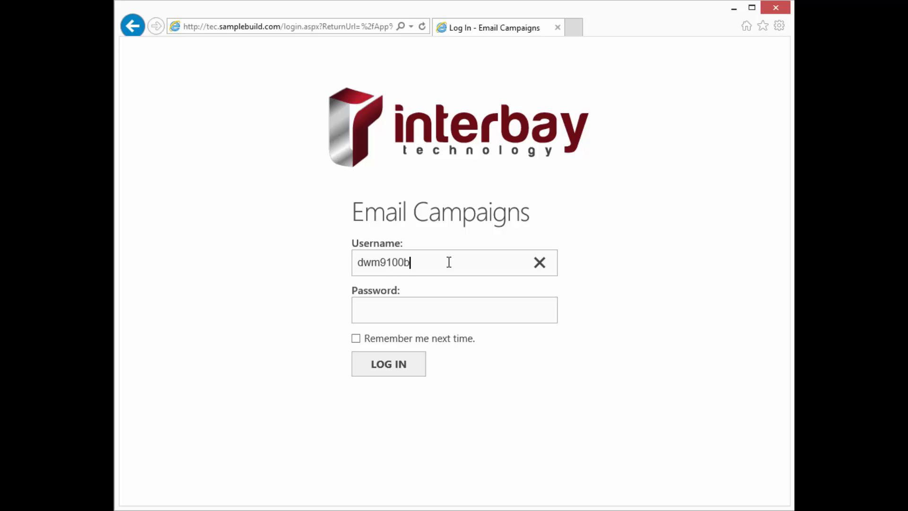
{"action": "key", "text": "Tab"}
{"action": "type", "text": "*********"}
{"action": "key", "text": "Return"}
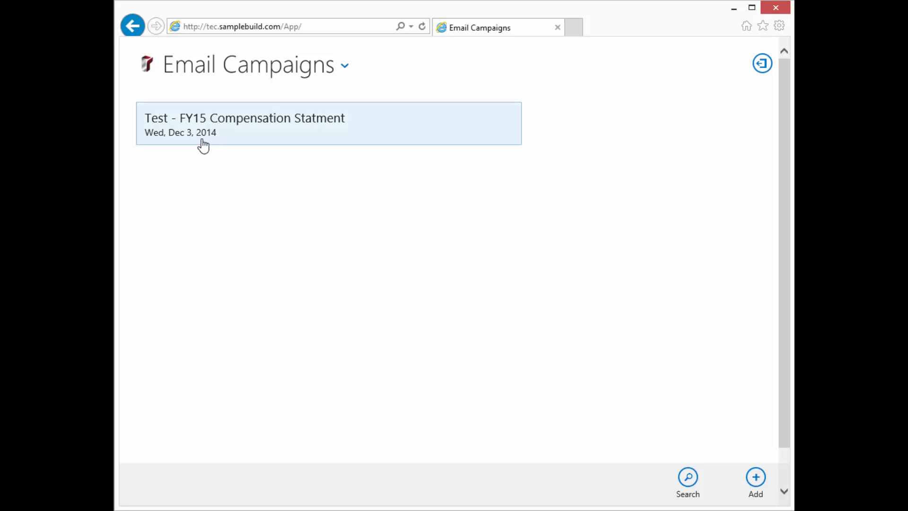
{"action": "left_click", "coordinate": [385, 130]}
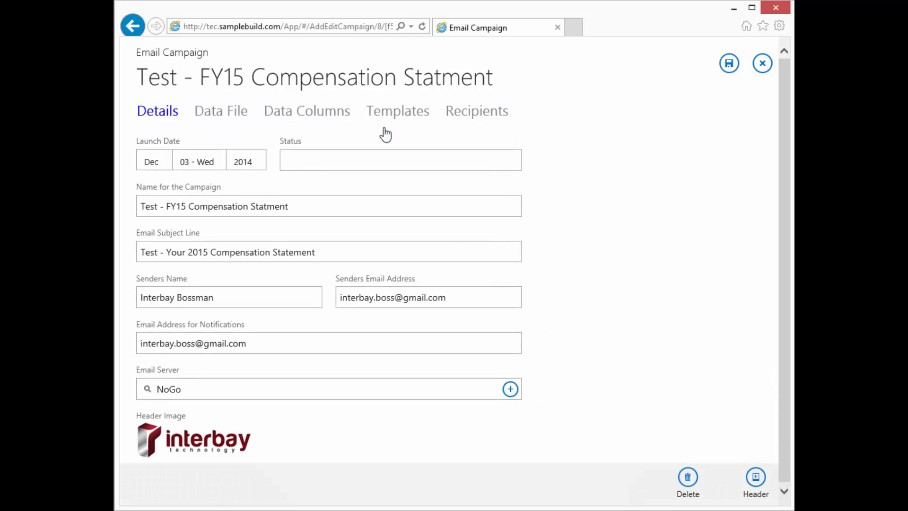
Step: Review the campaign's "Test Data - FY15 Compensation" file settings and its full list of data column mappings
{"action": "left_click", "coordinate": [157, 112]}
{"action": "left_click", "coordinate": [241, 113]}
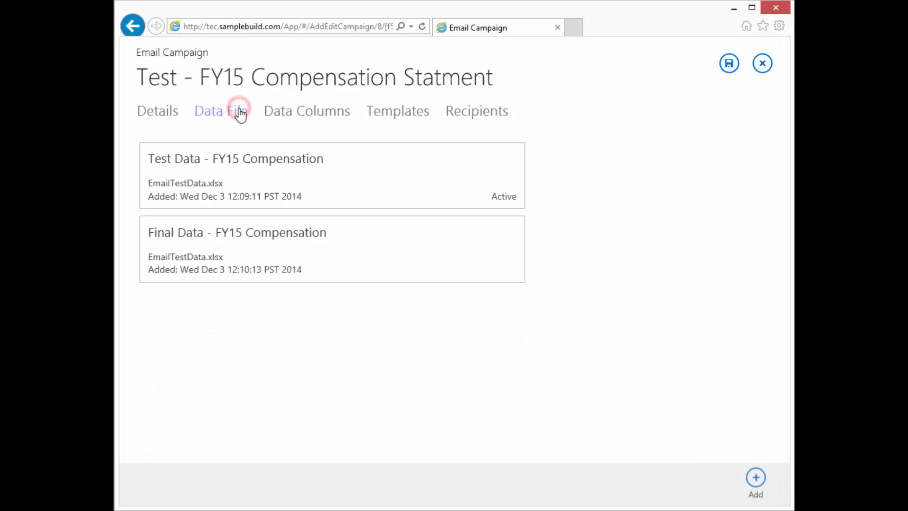
{"action": "left_click", "coordinate": [354, 192]}
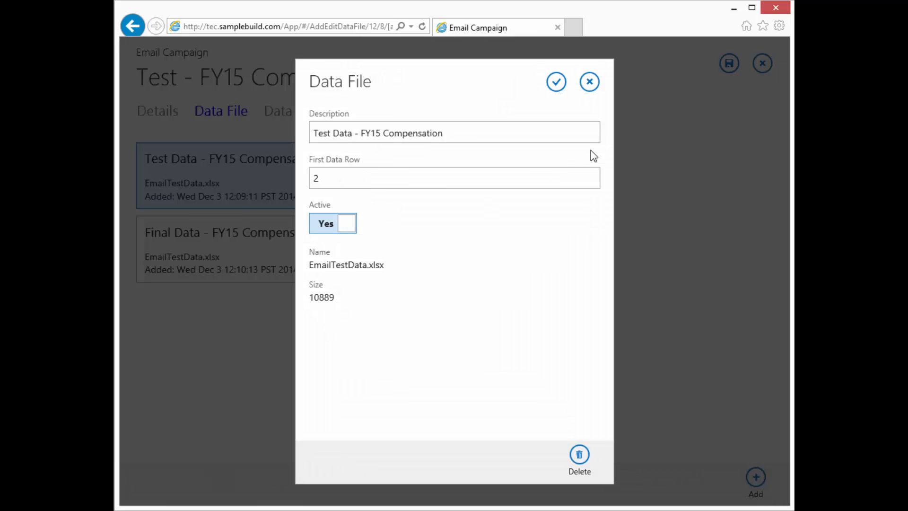
{"action": "left_click", "coordinate": [588, 84]}
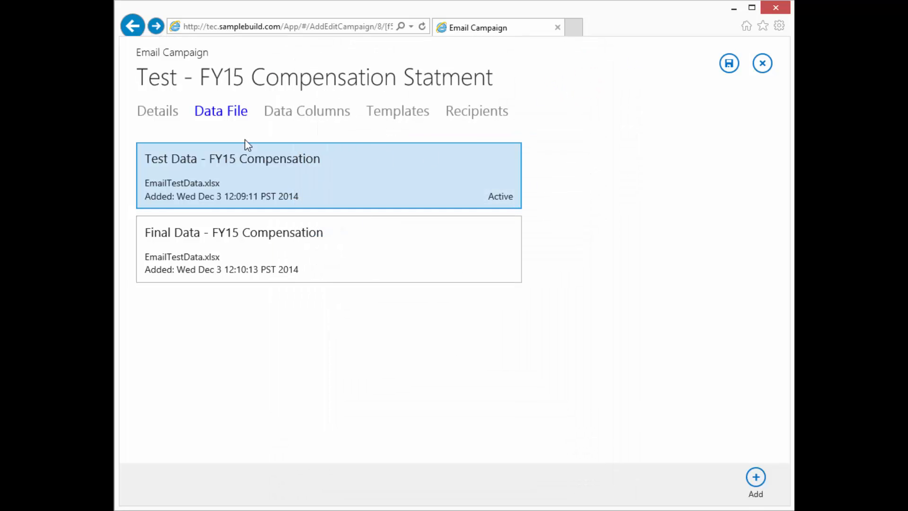
{"action": "left_click", "coordinate": [297, 114]}
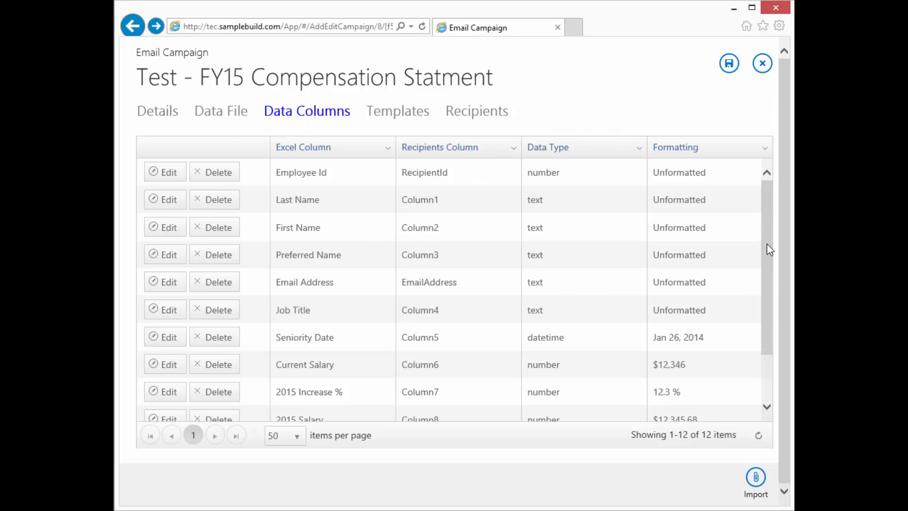
{"action": "left_click_drag", "start_coordinate": [767, 244], "coordinate": [765, 324]}
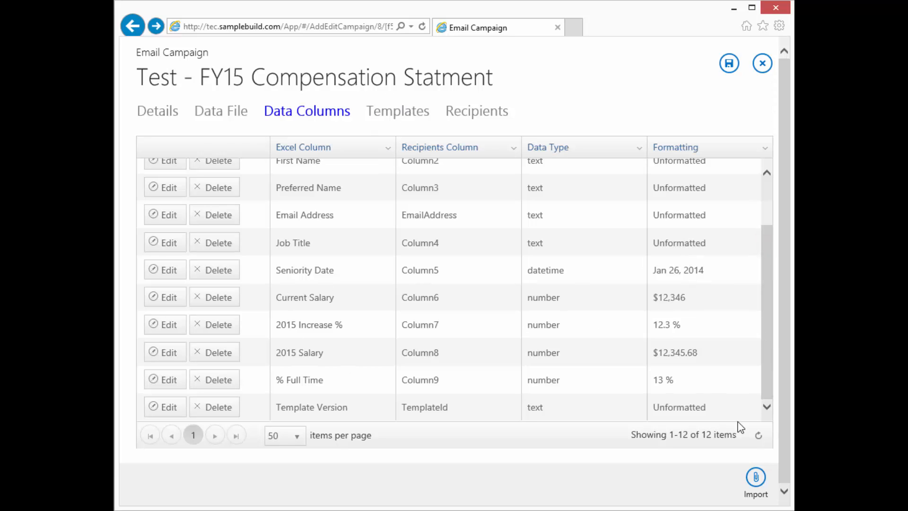
Step: Set the campaign templates' merge field delimiter to [ ] and add a new template
{"action": "left_click", "coordinate": [409, 115]}
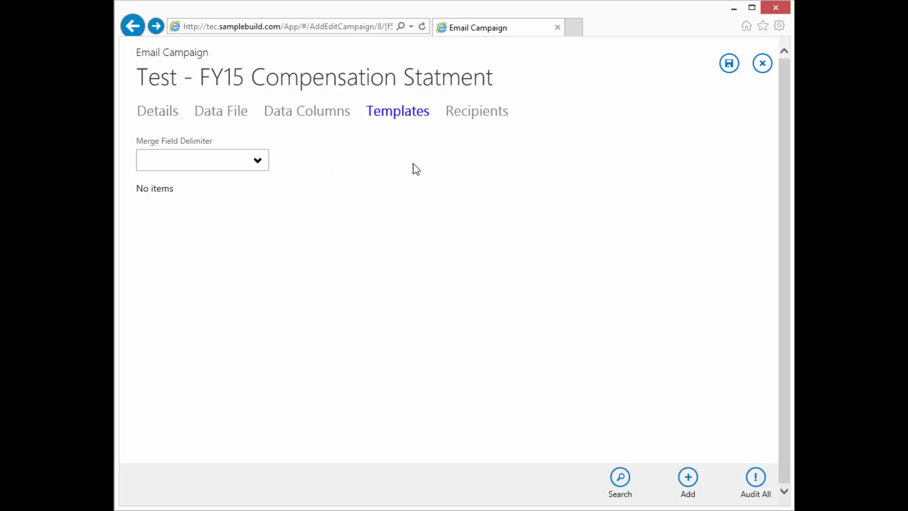
{"action": "left_click", "coordinate": [258, 162]}
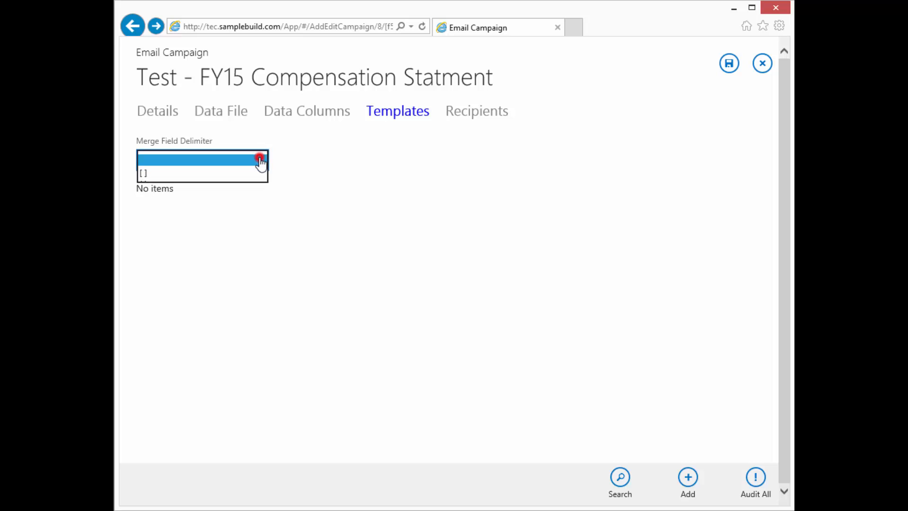
{"action": "left_click", "coordinate": [158, 173]}
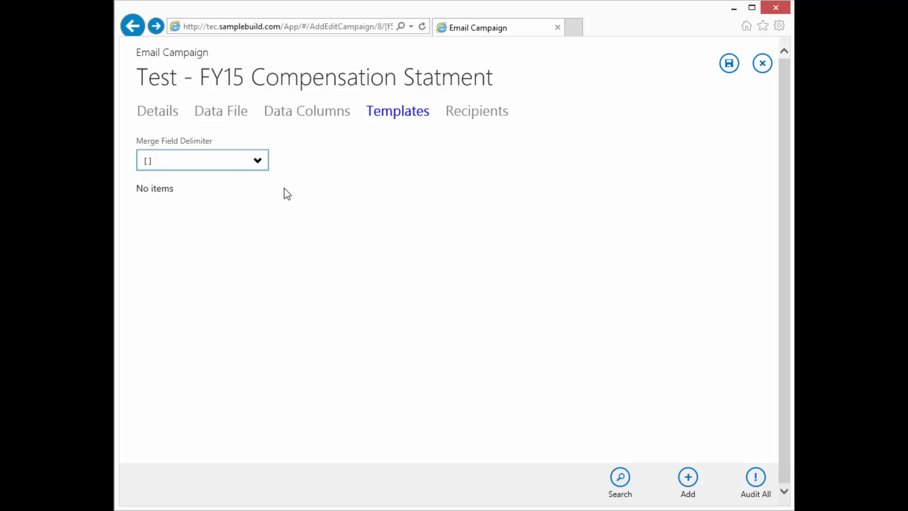
{"action": "left_click", "coordinate": [361, 167]}
{"action": "left_click", "coordinate": [689, 492]}
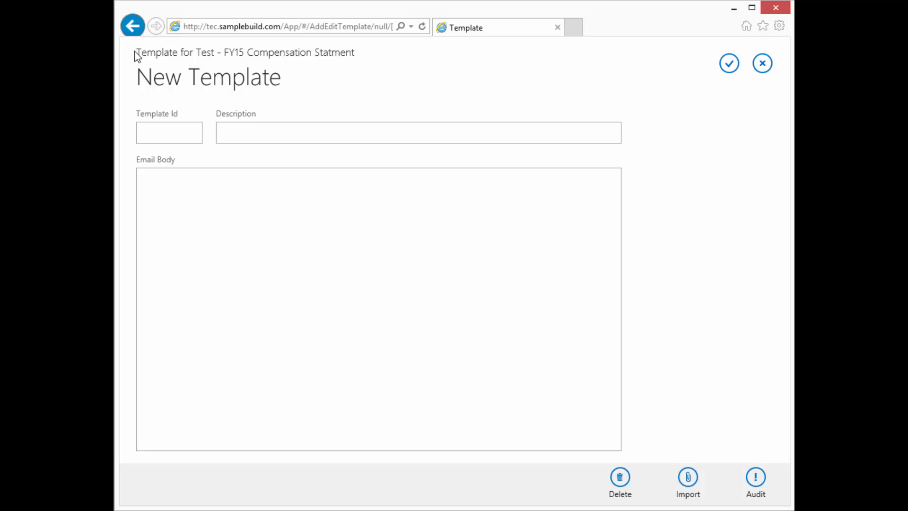
{"action": "left_click_drag", "start_coordinate": [354, 53], "coordinate": [149, 56]}
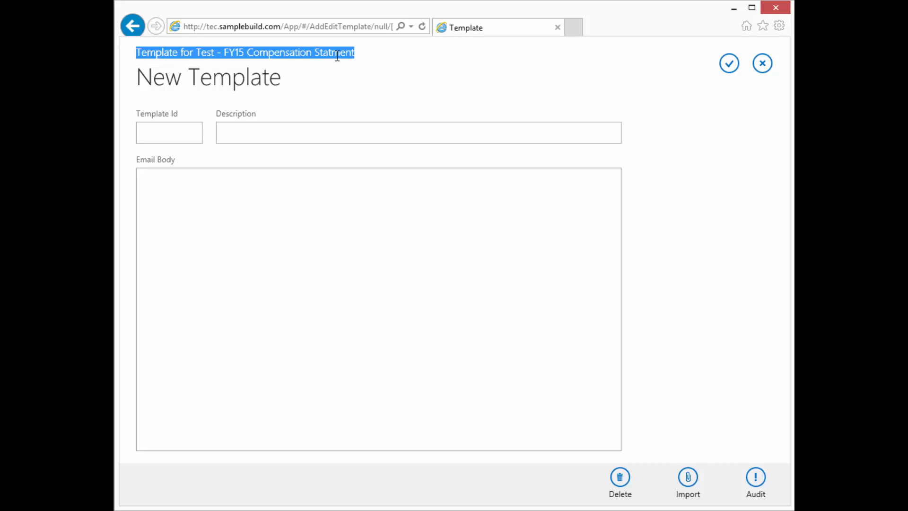
{"action": "left_click", "coordinate": [375, 53]}
{"action": "left_click_drag", "start_coordinate": [282, 78], "coordinate": [147, 86]}
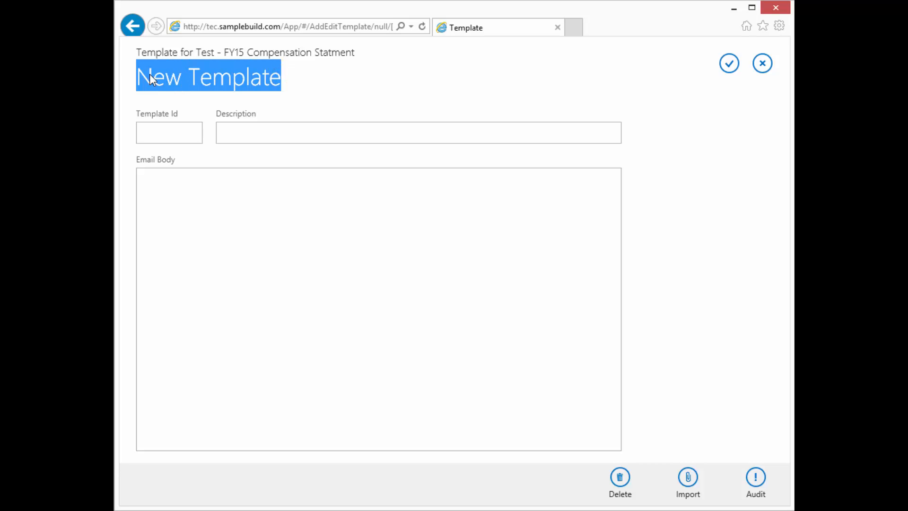
{"action": "left_click", "coordinate": [329, 77]}
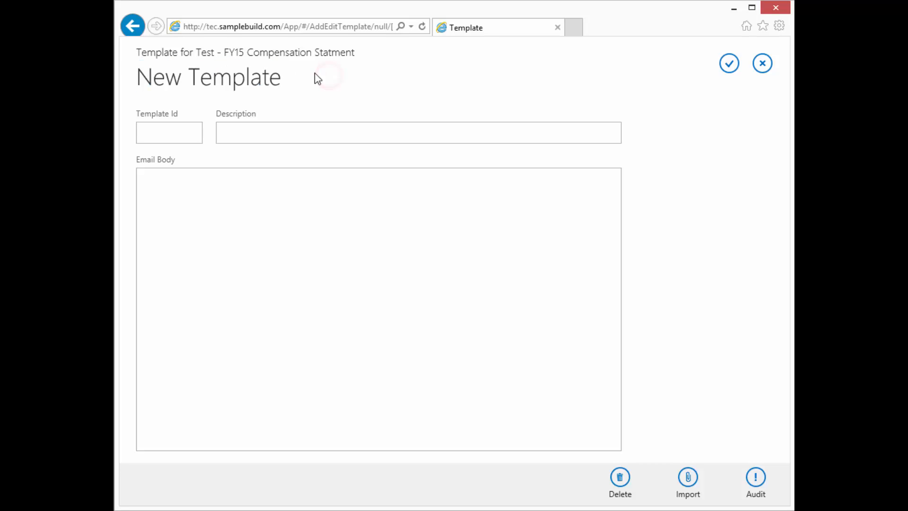
Step: Give the new template the ID V1 and the description "All fields, 1 per line"
{"action": "left_click", "coordinate": [183, 134]}
{"action": "type", "text": "V1"}
{"action": "key", "text": "Tab"}
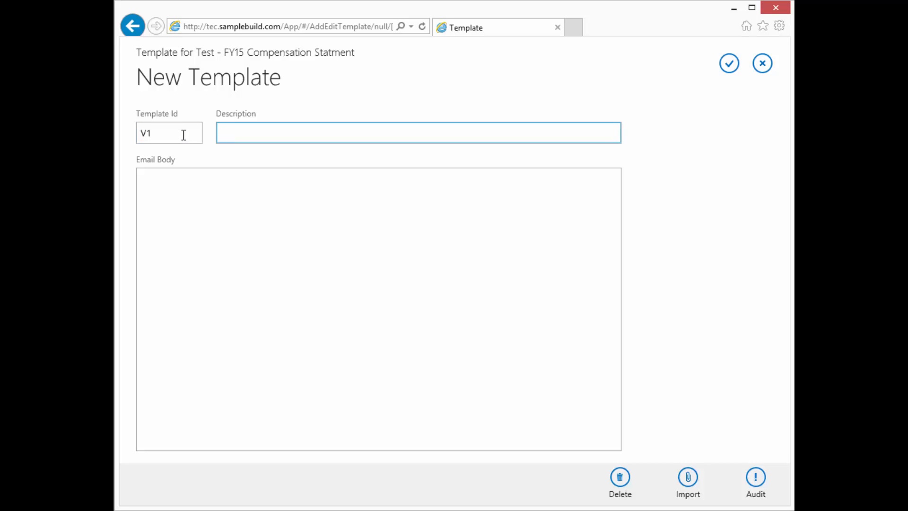
{"action": "type", "text": "All fields, 1 per line"}
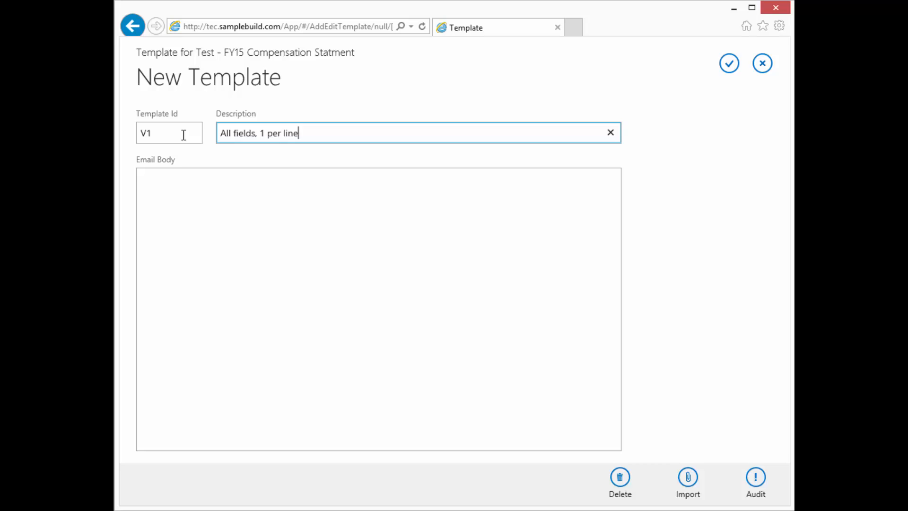
{"action": "key", "text": "Tab"}
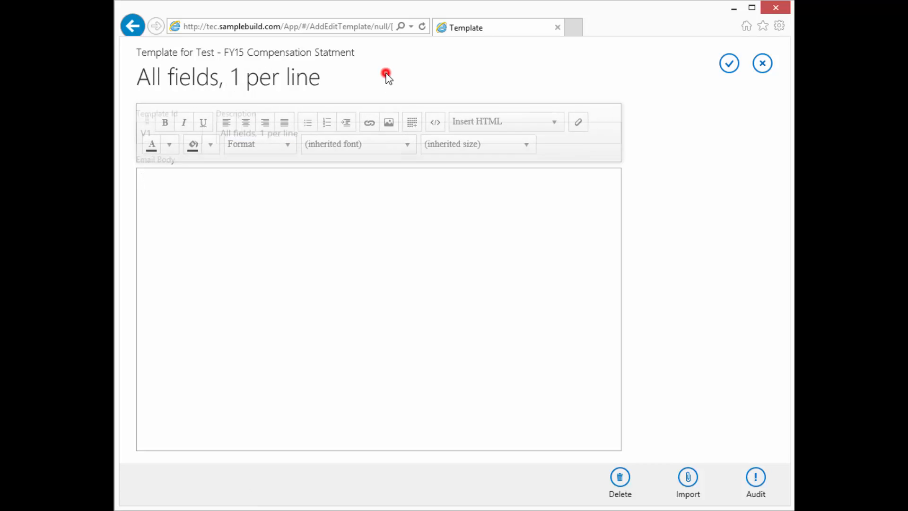
{"action": "left_click_drag", "start_coordinate": [137, 75], "coordinate": [315, 80]}
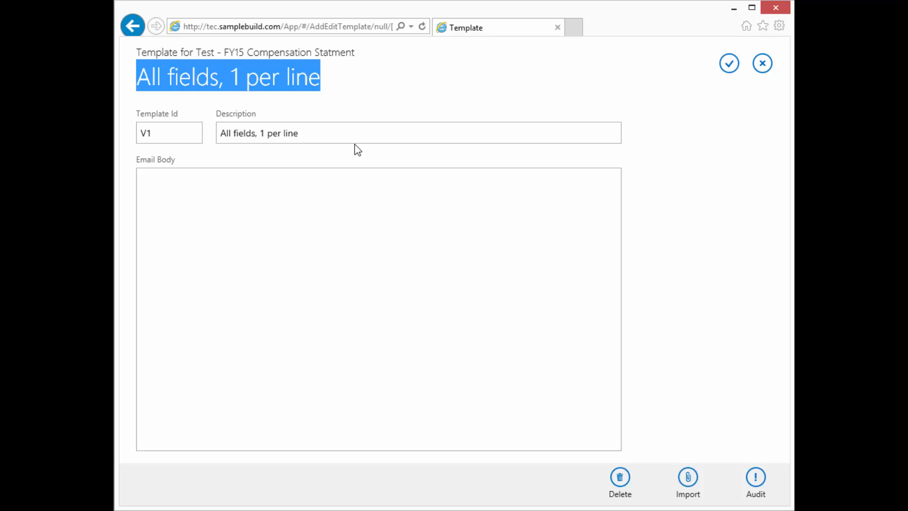
{"action": "left_click", "coordinate": [336, 75]}
{"action": "left_click_drag", "start_coordinate": [338, 78], "coordinate": [137, 78]}
{"action": "left_click", "coordinate": [394, 80]}
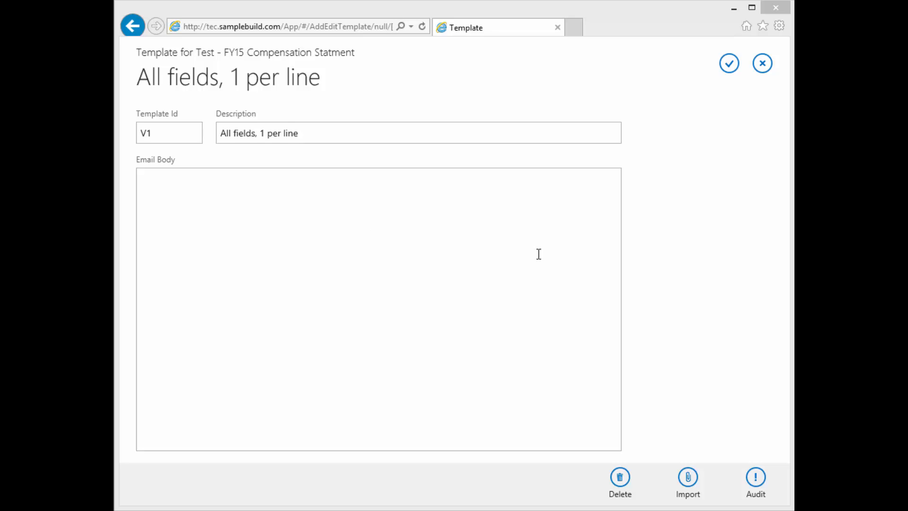
Step: Start the email body with a "[header]" line followed by a line reading "[longdate] January xx, 2015"
{"action": "left_click", "coordinate": [302, 199]}
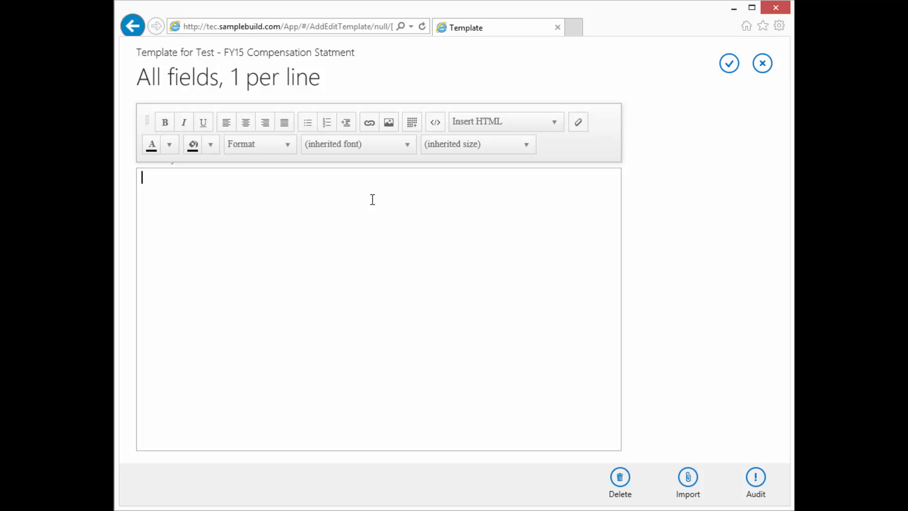
{"action": "type", "text": "[header]"}
{"action": "key", "text": "Return"}
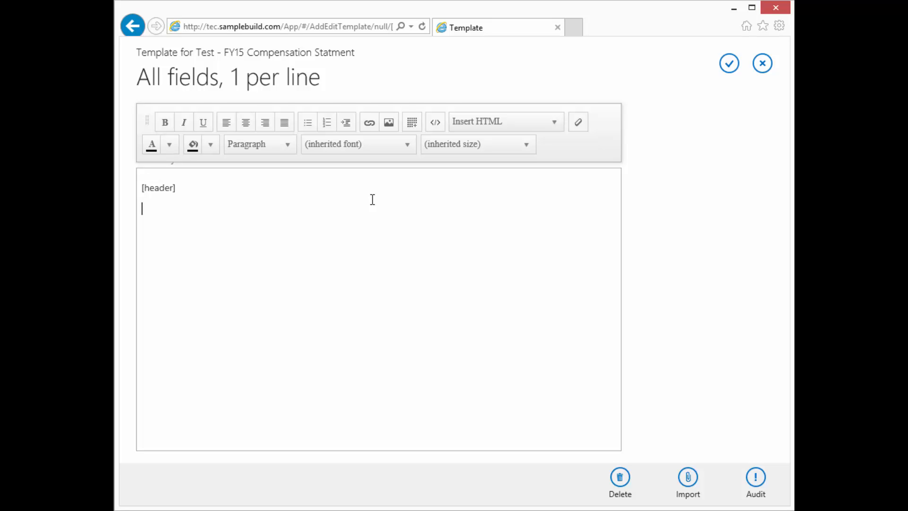
{"action": "type", "text": "[longdate] Janu"}
{"action": "key", "text": "BackSpace"}
{"action": "key", "text": "BackSpace"}
{"action": "type", "text": "nuaar"}
{"action": "key", "text": "BackSpace"}
{"action": "key", "text": "BackSpace"}
{"action": "type", "text": "r"}
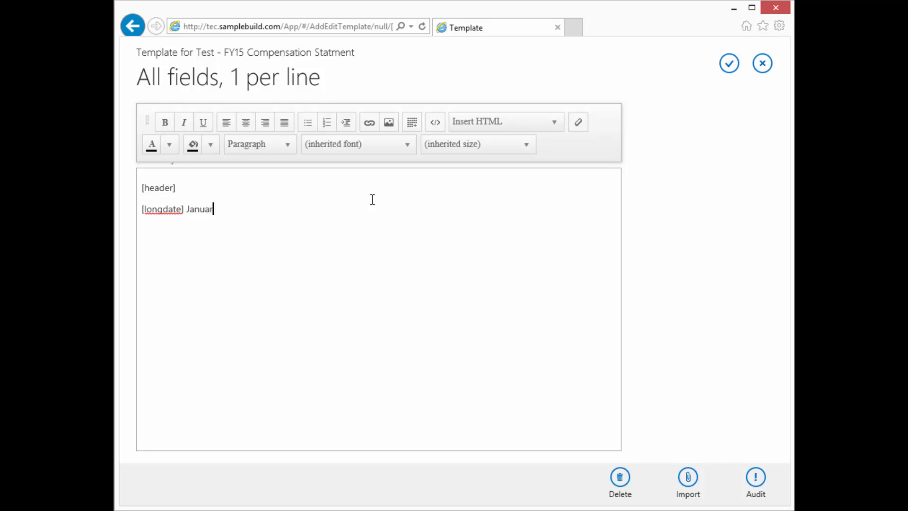
{"action": "type", "text": "y xx, 2015"}
Step: Remove the sample date after [longdate] and add "[shortdate]" on its own line below it
{"action": "key", "text": "BackSpace"}
{"action": "key", "text": "BackSpace"}
{"action": "key", "text": "BackSpace"}
{"action": "key", "text": "BackSpace"}
{"action": "key", "text": "BackSpace"}
{"action": "key", "text": "BackSpace"}
{"action": "key", "text": "BackSpace"}
{"action": "key", "text": "BackSpace"}
{"action": "key", "text": "BackSpace"}
{"action": "key", "text": "BackSpace"}
{"action": "key", "text": "BackSpace"}
{"action": "key", "text": "BackSpace"}
{"action": "key", "text": "BackSpace"}
{"action": "key", "text": "BackSpace"}
{"action": "key", "text": "BackSpace"}
{"action": "key", "text": "BackSpace"}
{"action": "key", "text": "BackSpace"}
{"action": "key", "text": "Return"}
{"action": "type", "text": "[shortdate]"}
{"action": "key", "text": "Return"}
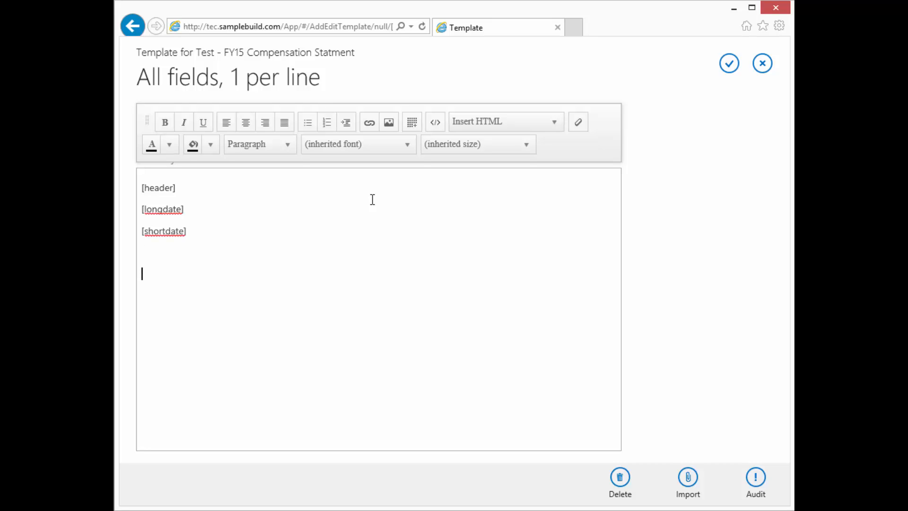
{"action": "key", "text": "BackSpace"}
Step: Add the lines "First Name: [First Name]" and "Last Name: [Last Name]" below [shortdate] in the email body
{"action": "key", "text": "alt+Tab"}
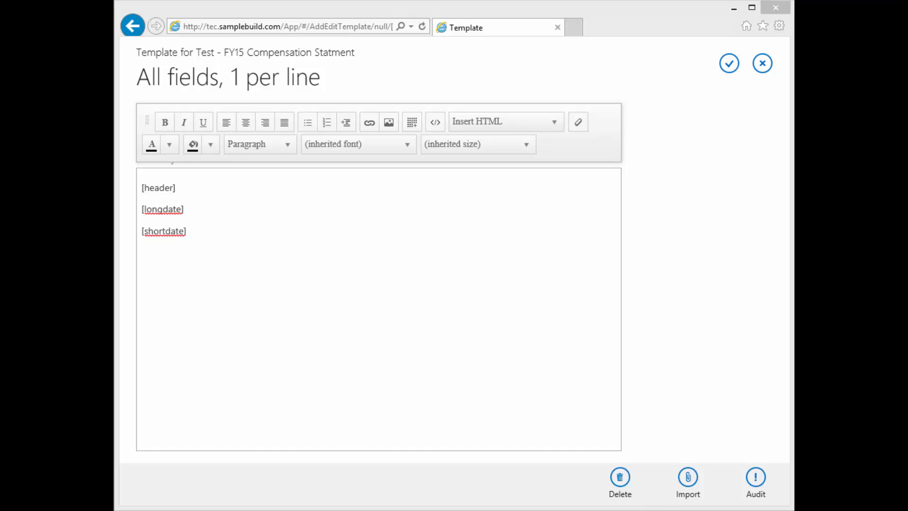
{"action": "left_click", "coordinate": [148, 252]}
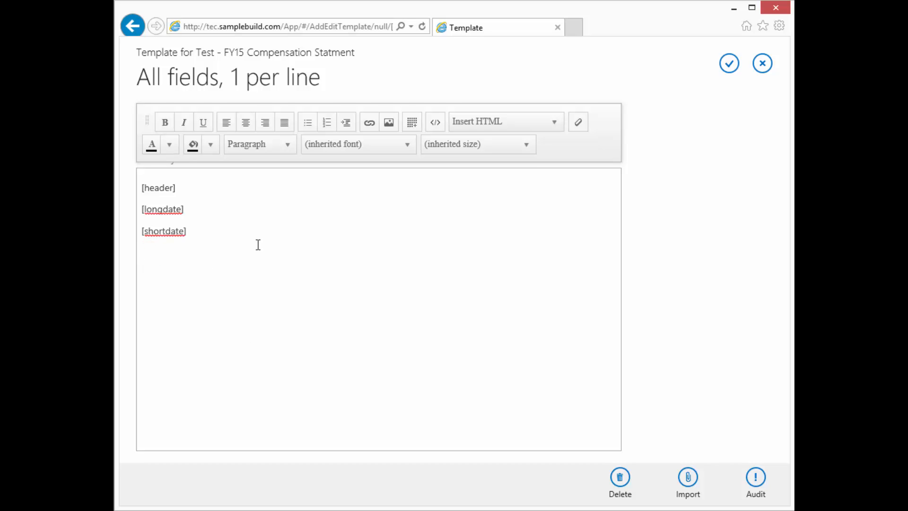
{"action": "type", "text": "First Name: [First Name]"}
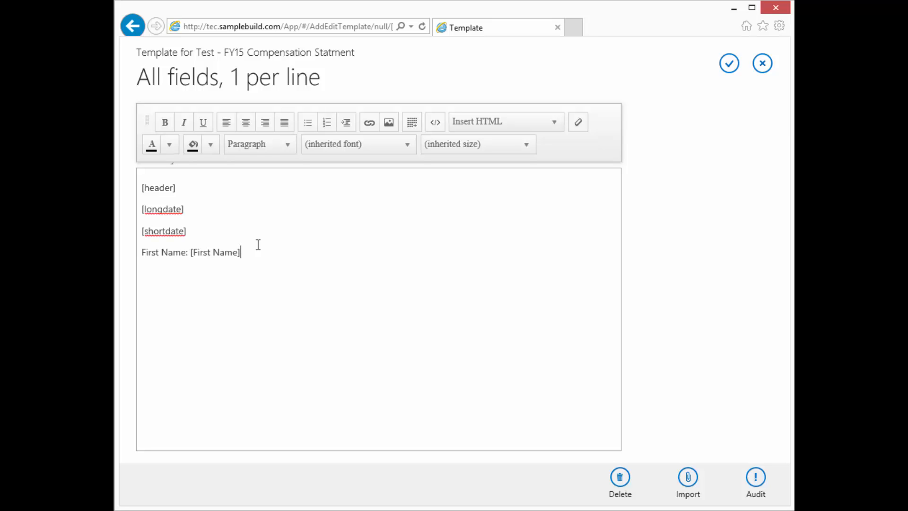
{"action": "key", "text": "Return"}
{"action": "type", "text": "Last Name: [Last name"}
{"action": "key", "text": "BackSpace"}
{"action": "key", "text": "BackSpace"}
{"action": "key", "text": "BackSpace"}
{"action": "key", "text": "BackSpace"}
{"action": "type", "text": "Name] "}
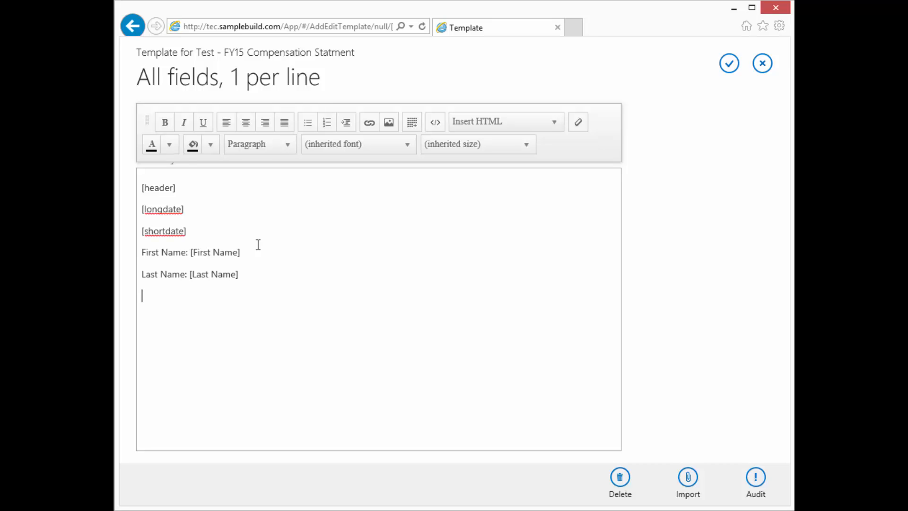
Step: Add the line "Preferred Name: [Preferred Name]" below the last name line
{"action": "type", "text": "Preferred Name: ]["}
{"action": "key", "text": "BackSpace"}
{"action": "key", "text": "BackSpace"}
{"action": "type", "text": "[Preferred Name'"}
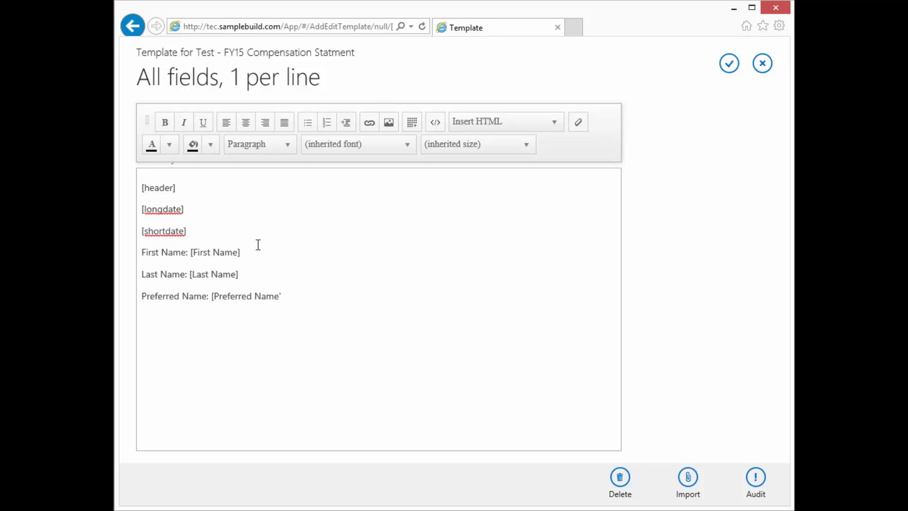
{"action": "type", "text": "]"}
{"action": "key", "text": "Return"}
Step: Add the line "Seniority Date: [Seniorit Date]" below the preferred name line
{"action": "type", "text": "Send"}
{"action": "key", "text": "BackSpace"}
{"action": "type", "text": "iority D"}
{"action": "type", "text": "ate:"}
{"action": "type", "text": "Sne"}
{"action": "key", "text": "BackSpace"}
{"action": "key", "text": "BackSpace"}
{"action": "type", "text": "eniority"}
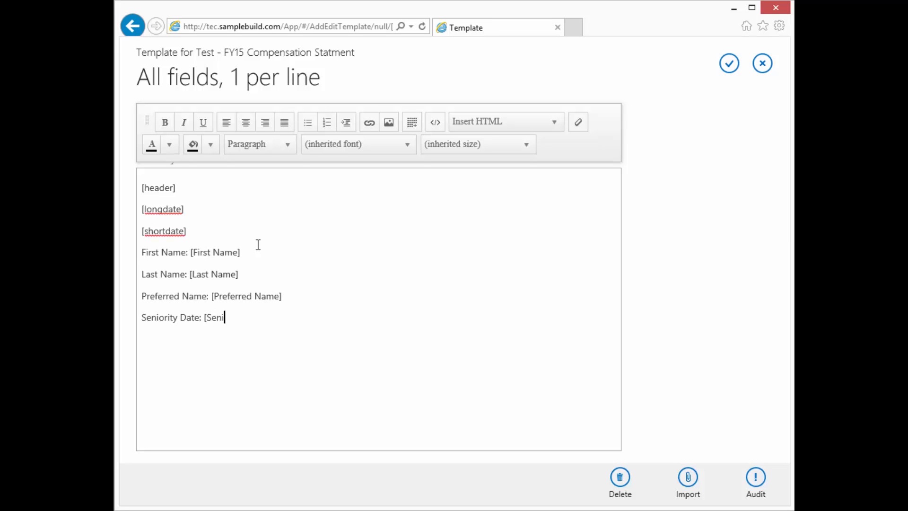
{"action": "type", "text": " Date"}
{"action": "key", "text": "BackSpace"}
{"action": "key", "text": "BackSpace"}
{"action": "key", "text": "BackSpace"}
{"action": "key", "text": "BackSpace"}
{"action": "key", "text": "BackSpace"}
{"action": "key", "text": "BackSpace"}
{"action": "type", "text": "Date]"}
{"action": "key", "text": "Return"}
Step: Add the lines "Current Salary: [Current Salary]" and "2015 Increase: [2015 Increase %]" to the email body
{"action": "type", "text": "Current Sal"}
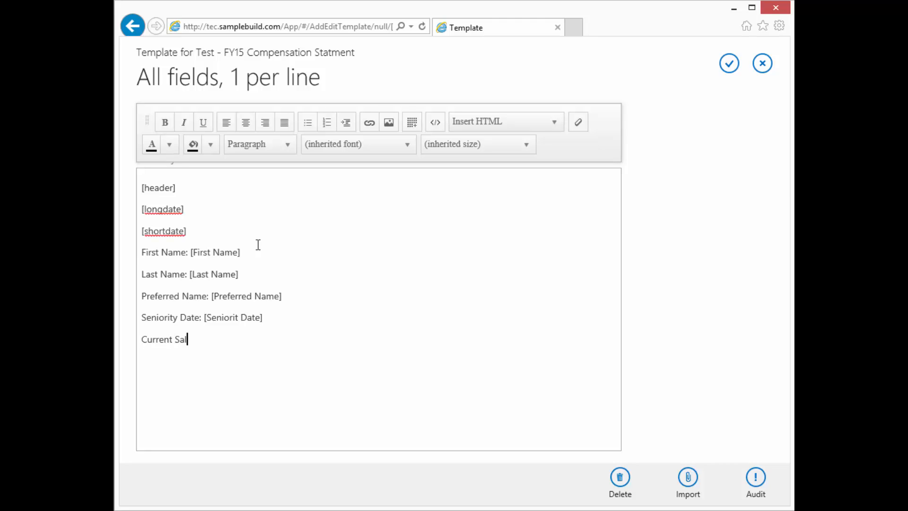
{"action": "type", "text": "ary: [Current Salary]"}
{"action": "key", "text": "Return"}
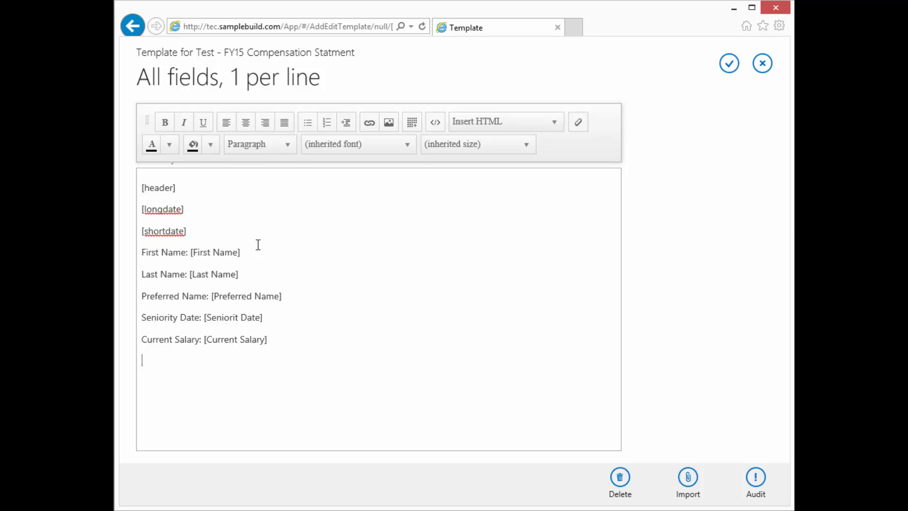
{"action": "type", "text": "2015 Increase: [2015 "}
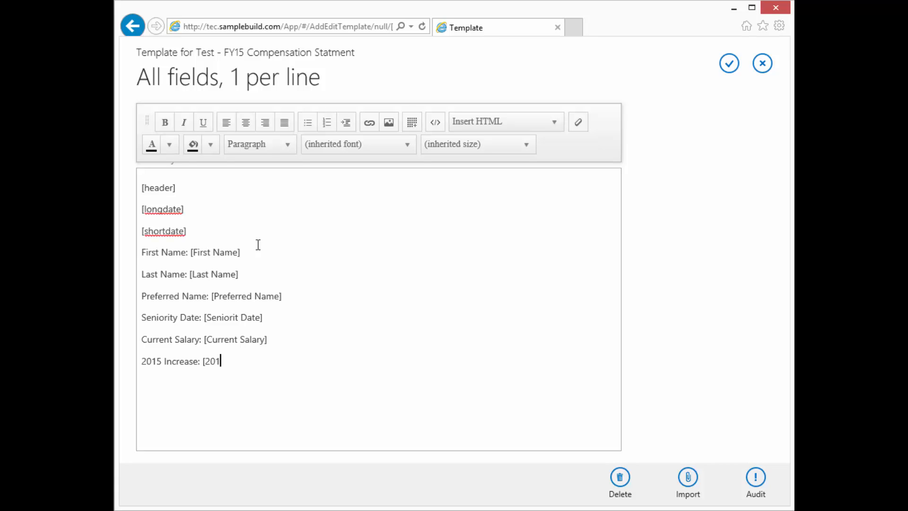
{"action": "type", "text": "Increase %]"}
{"action": "key", "text": "Return"}
Step: Add the lines "2015 Salary: [2015 Sal]" and "% Full Time: [% Full Time]" below the 2015 increase line
{"action": "type", "text": "2016"}
{"action": "key", "text": "BackSpace"}
{"action": "type", "text": "5 Salary: ["}
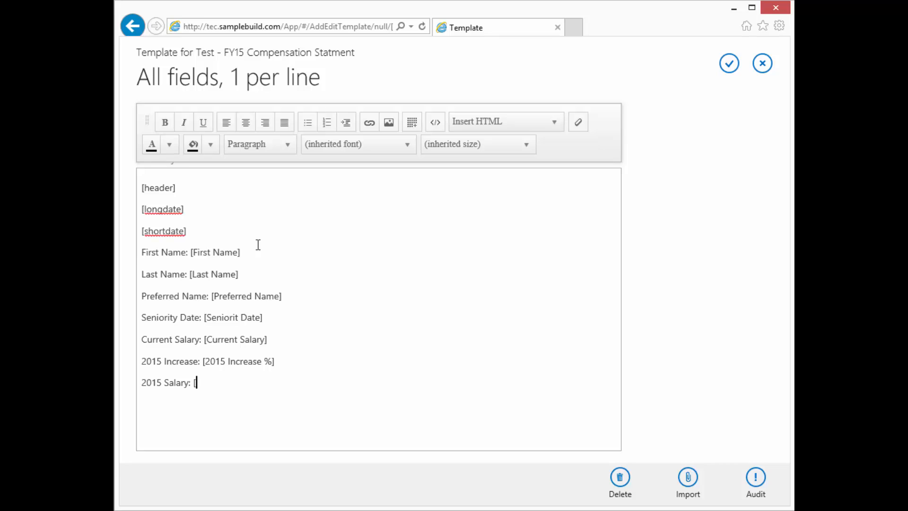
{"action": "type", "text": "2015 Sal]"}
{"action": "key", "text": "Return"}
{"action": "type", "text": "% Full Time: ["}
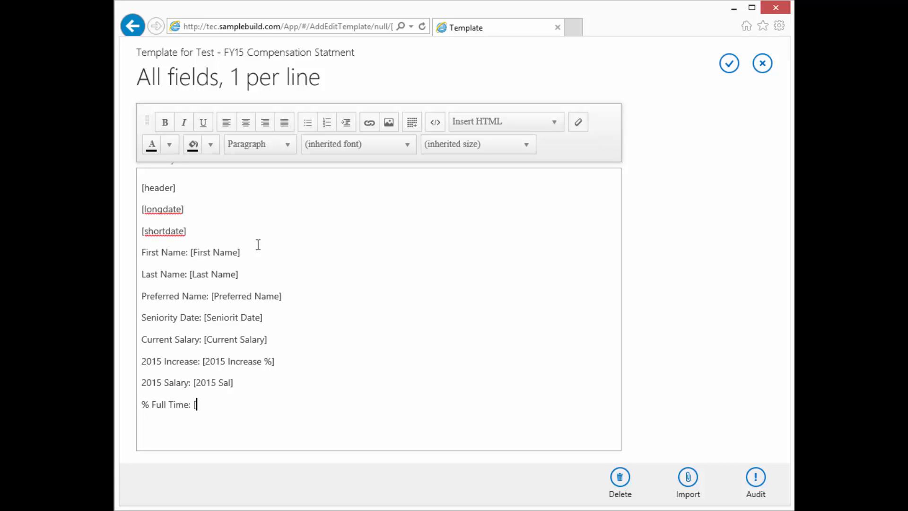
{"action": "type", "text": "% Full Time]"}
{"action": "key", "text": "Return"}
Step: Insert the line "Template Version: [Template Version]" between [shortdate] and the first name line
{"action": "key", "text": "Up"}
{"action": "key", "text": "Up"}
{"action": "key", "text": "Up"}
{"action": "key", "text": "Up"}
{"action": "key", "text": "Up"}
{"action": "key", "text": "Up"}
{"action": "key", "text": "Up"}
{"action": "key", "text": "Up"}
{"action": "key", "text": "Down"}
{"action": "key", "text": "Return"}
{"action": "key", "text": "Up"}
{"action": "key", "text": "Up"}
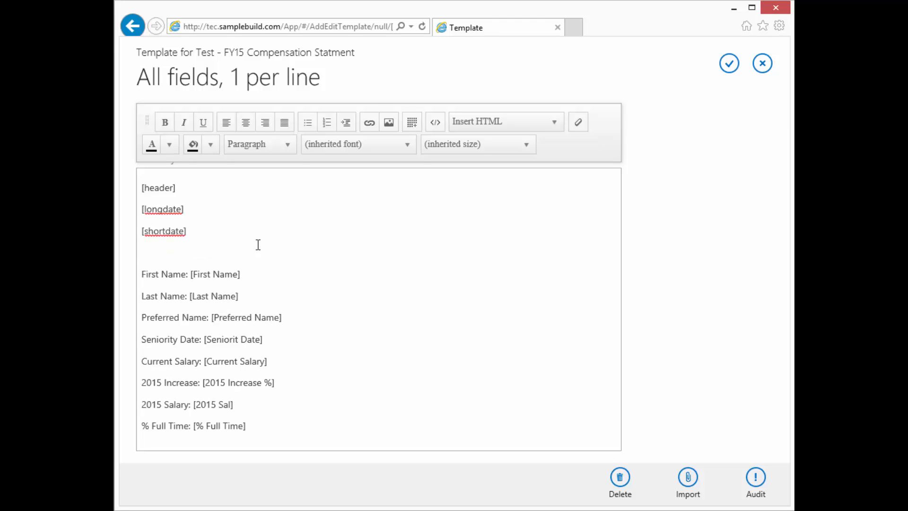
{"action": "left_click", "coordinate": [148, 251]}
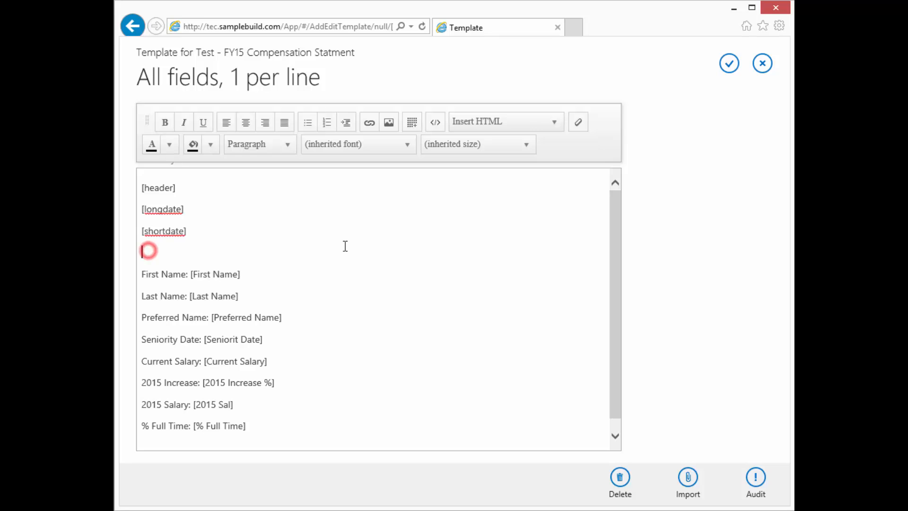
{"action": "type", "text": "Template"}
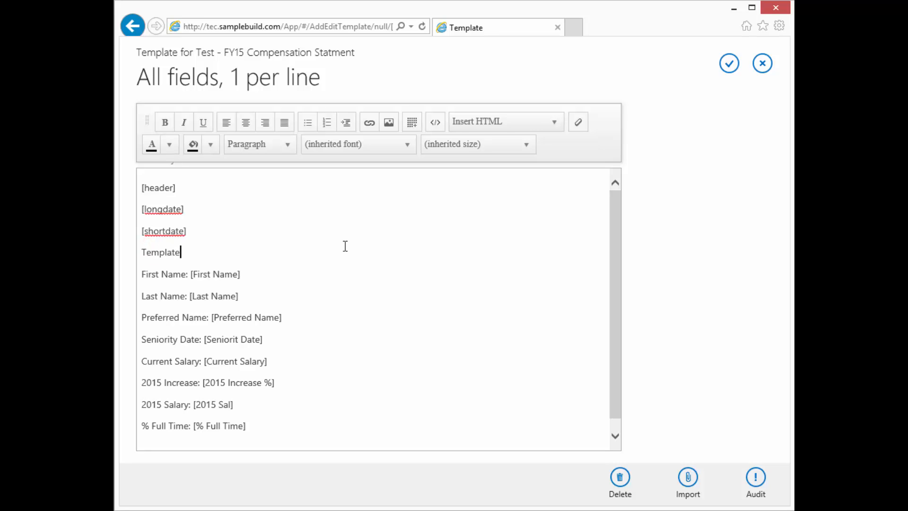
{"action": "type", "text": " Versio"}
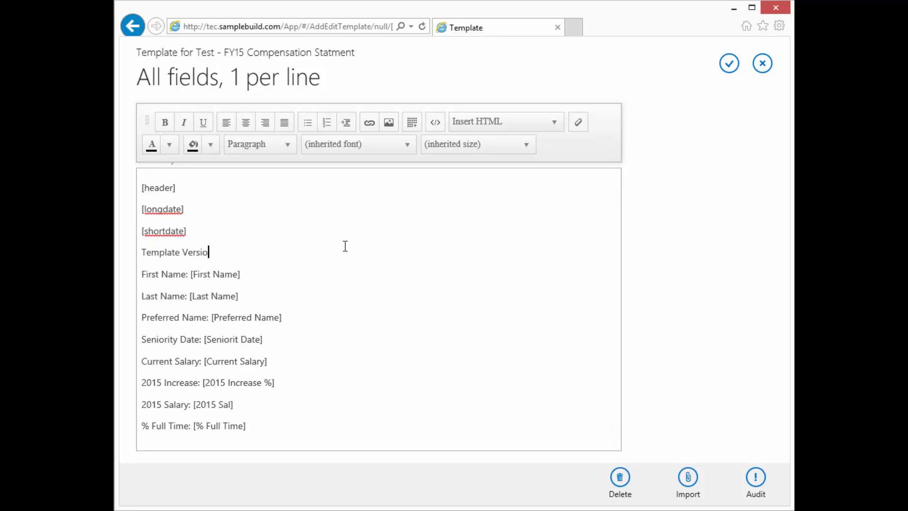
{"action": "type", "text": "n: [Template Version]"}
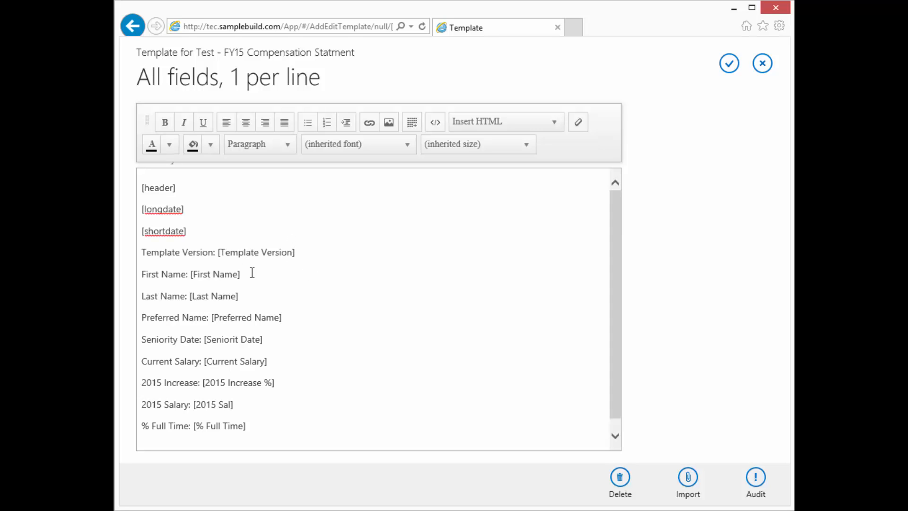
Step: Add the lines "Job Title: [Job Title]" and "Email Address: [Email Address]" at the end of the email body
{"action": "scroll", "coordinate": [274, 423], "scroll_direction": "down", "scroll_amount": 1}
{"action": "left_click", "coordinate": [265, 412]}
{"action": "key", "text": "Return"}
{"action": "type", "text": "J"}
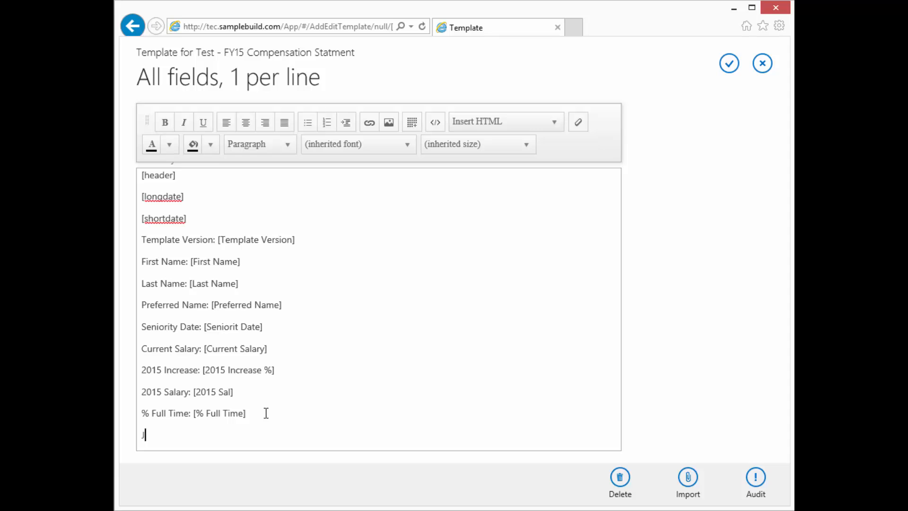
{"action": "type", "text": "ob Title: [Job Title]"}
{"action": "key", "text": "Return"}
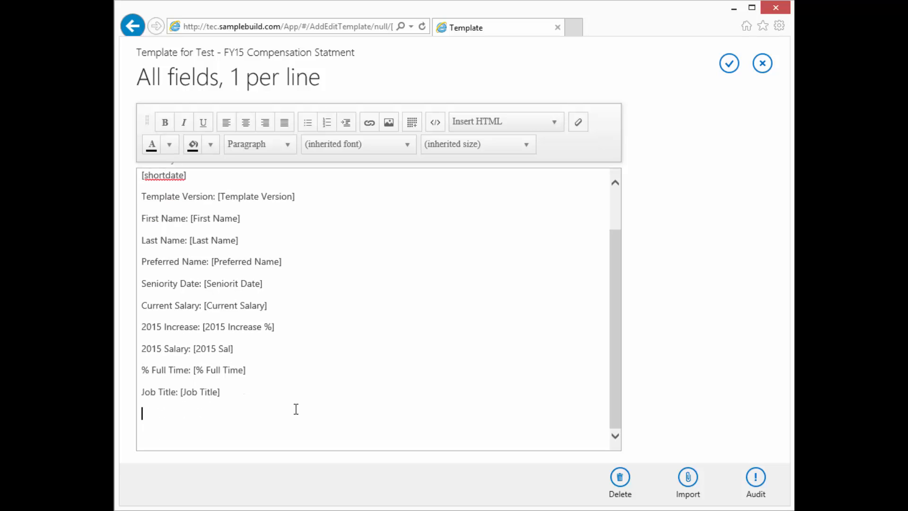
{"action": "type", "text": "Email Address: ["}
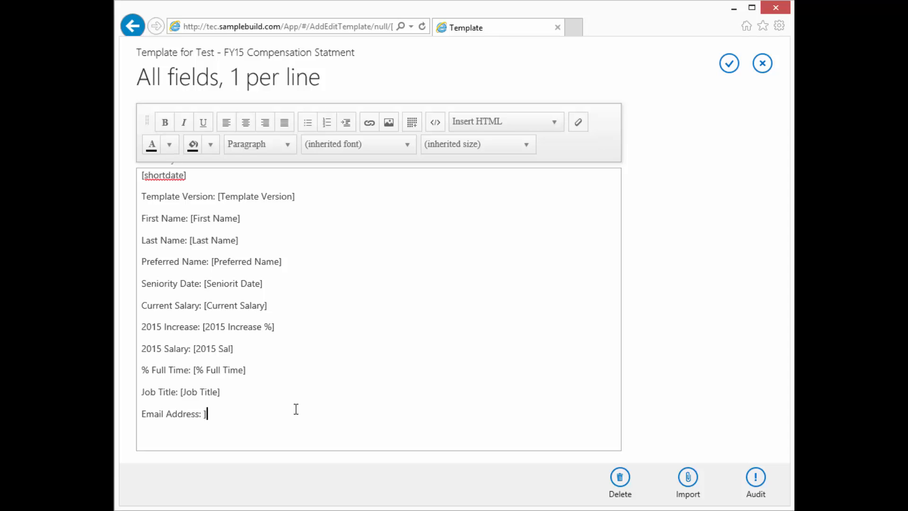
{"action": "key", "text": "BackSpace"}
{"action": "type", "text": "[Email Address]"}
Step: Format the template version line in the email body as Heading 2
{"action": "scroll", "coordinate": [297, 409], "scroll_direction": "up", "scroll_amount": 2}
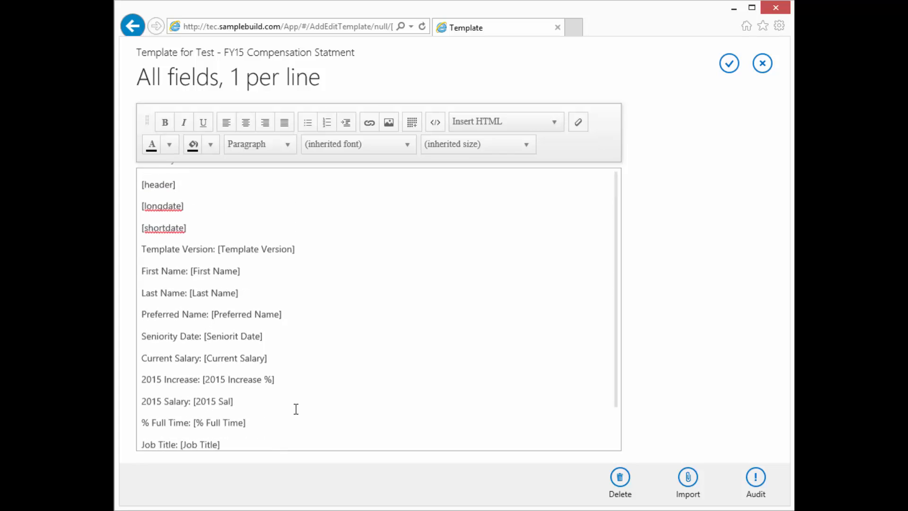
{"action": "left_click", "coordinate": [342, 285]}
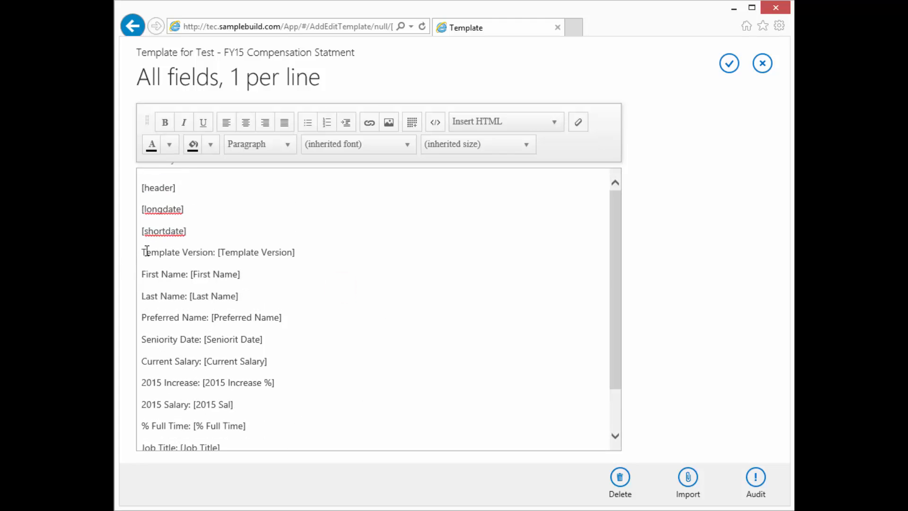
{"action": "left_click_drag", "start_coordinate": [141, 252], "coordinate": [302, 256]}
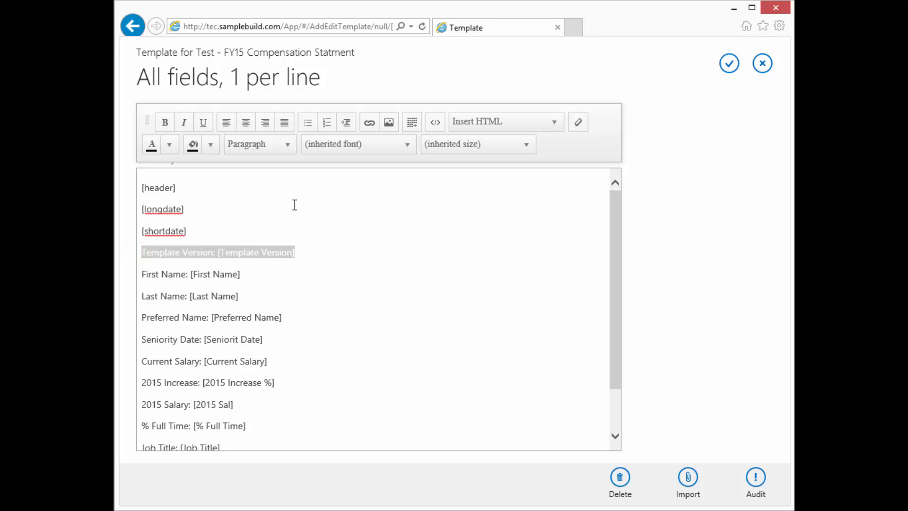
{"action": "left_click", "coordinate": [308, 311]}
{"action": "left_click_drag", "start_coordinate": [306, 252], "coordinate": [143, 256]}
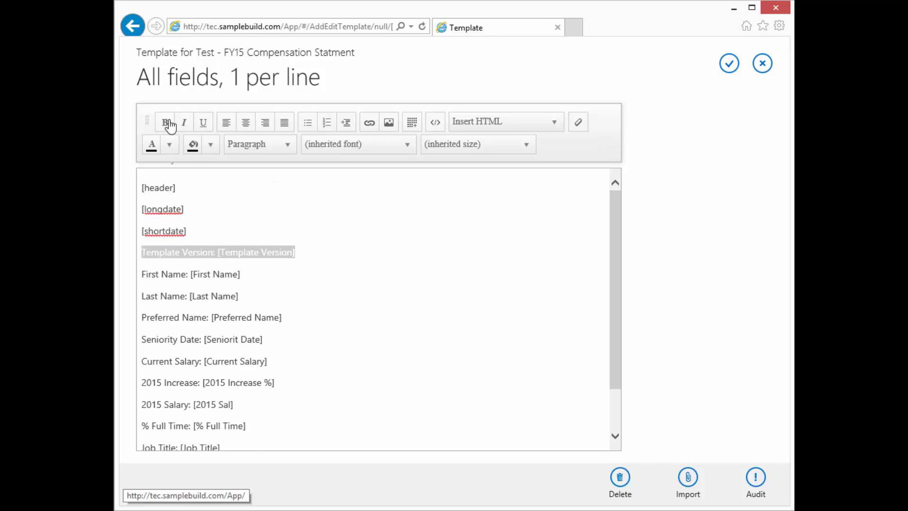
{"action": "left_click", "coordinate": [268, 148]}
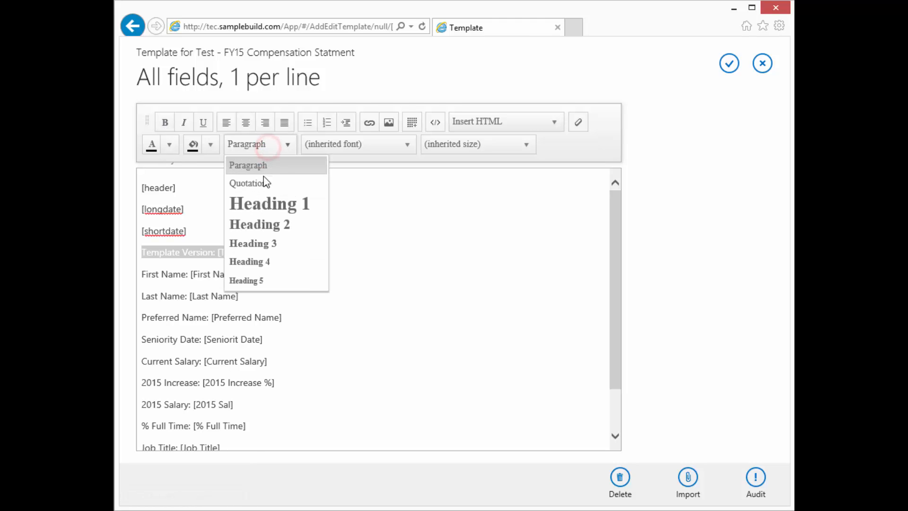
{"action": "left_click", "coordinate": [272, 226]}
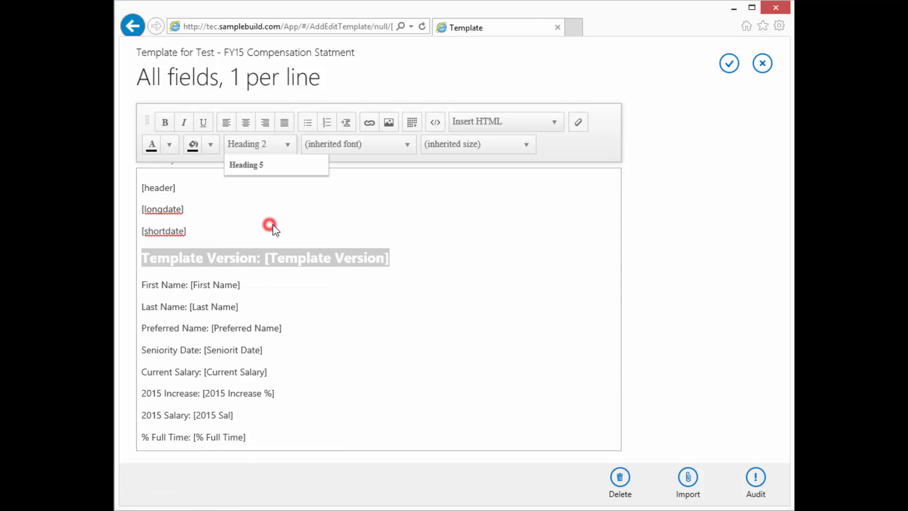
{"action": "left_click", "coordinate": [278, 224]}
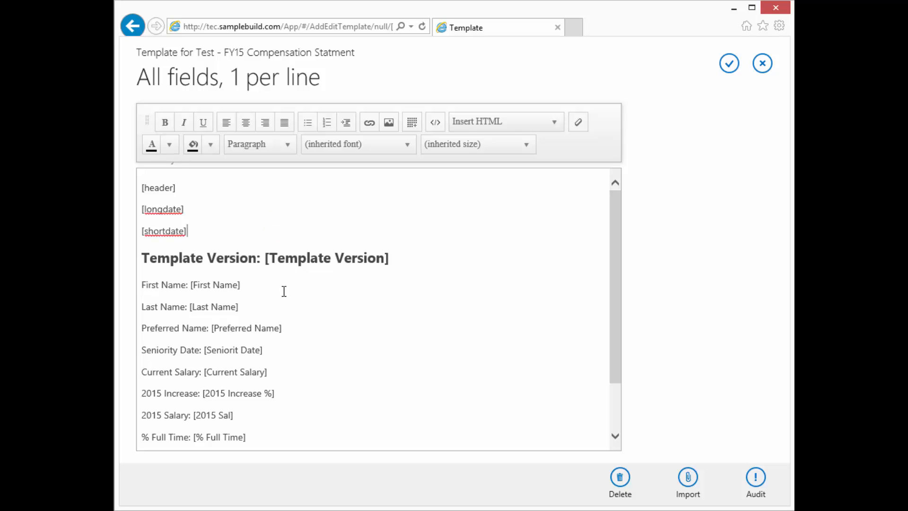
Step: Review the bracketed merge fields throughout the email body and audit the template for fields without a matching data column
{"action": "scroll", "coordinate": [302, 327], "scroll_direction": "down", "scroll_amount": 3}
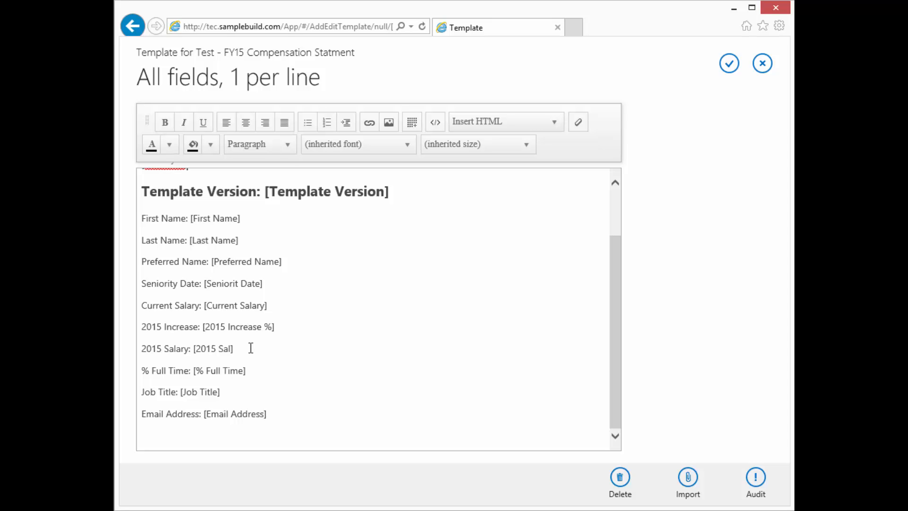
{"action": "scroll", "coordinate": [328, 347], "scroll_direction": "up", "scroll_amount": 2}
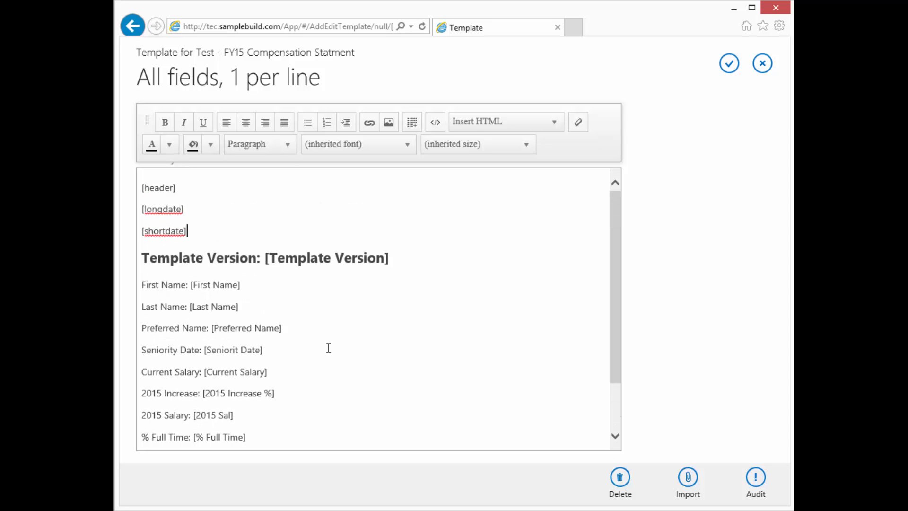
{"action": "scroll", "coordinate": [329, 348], "scroll_direction": "down", "scroll_amount": 2}
{"action": "scroll", "coordinate": [329, 349], "scroll_direction": "up", "scroll_amount": 2}
{"action": "scroll", "coordinate": [467, 316], "scroll_direction": "down", "scroll_amount": 2}
{"action": "left_click", "coordinate": [670, 289]}
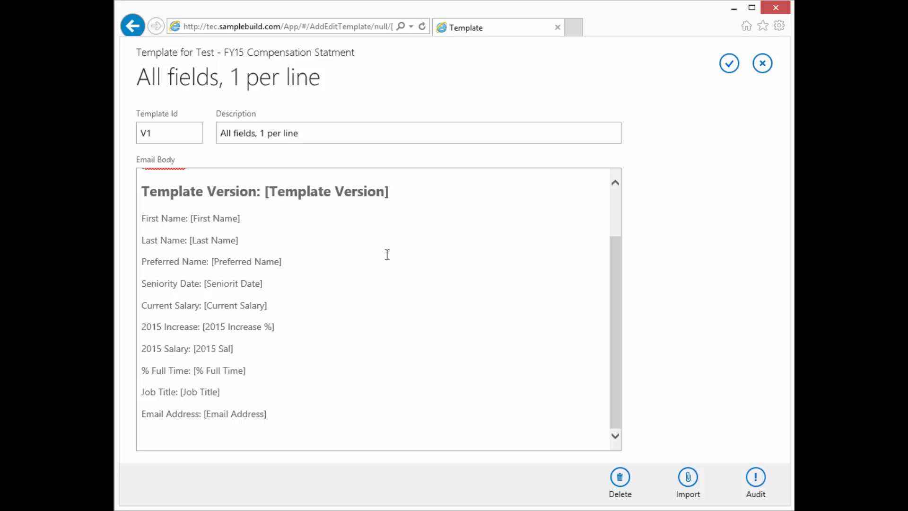
{"action": "left_click", "coordinate": [189, 218]}
{"action": "left_click_drag", "start_coordinate": [190, 218], "coordinate": [242, 219]}
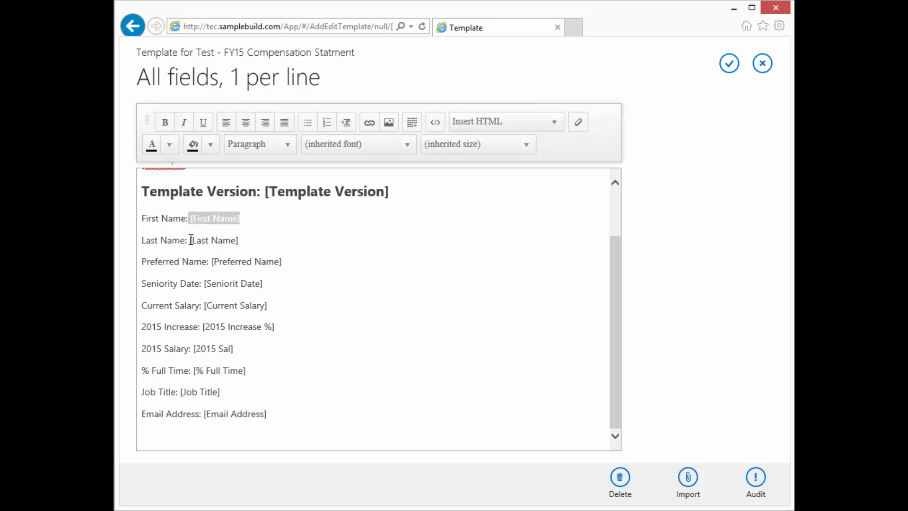
{"action": "mouse_move", "coordinate": [190, 240]}
{"action": "left_mouse_down"}
{"action": "mouse_move", "coordinate": [240, 240]}
{"action": "mouse_move", "coordinate": [227, 261]}
{"action": "mouse_move", "coordinate": [290, 260]}
{"action": "mouse_move", "coordinate": [253, 282]}
{"action": "mouse_move", "coordinate": [207, 282]}
{"action": "left_mouse_up"}
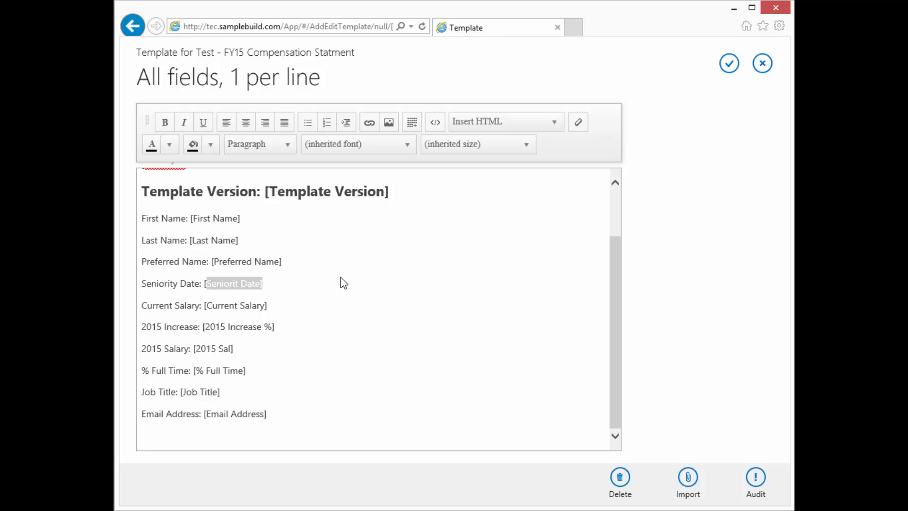
{"action": "left_click", "coordinate": [343, 279]}
{"action": "left_click", "coordinate": [700, 368]}
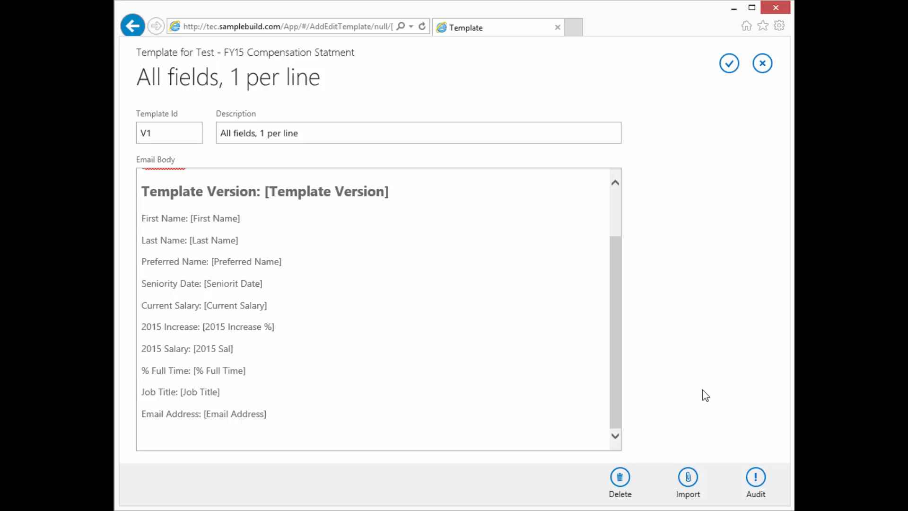
{"action": "left_click", "coordinate": [755, 478]}
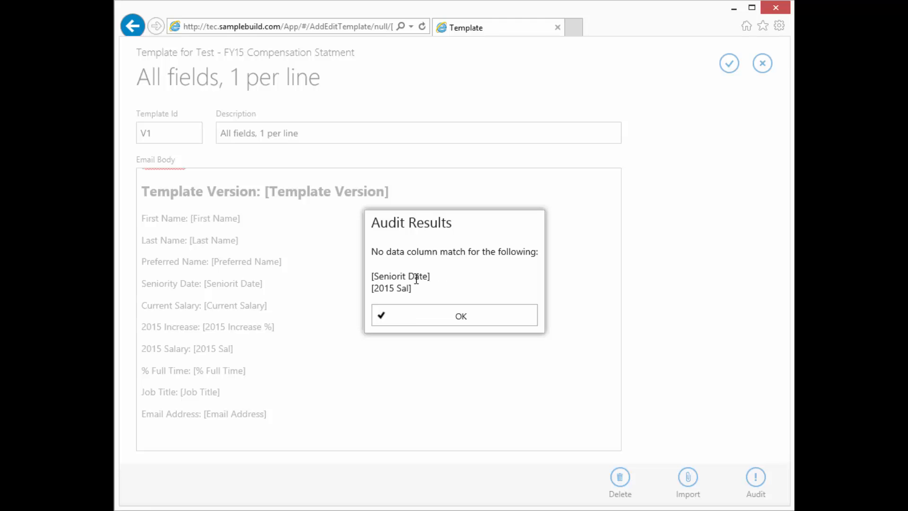
{"action": "left_click", "coordinate": [426, 323]}
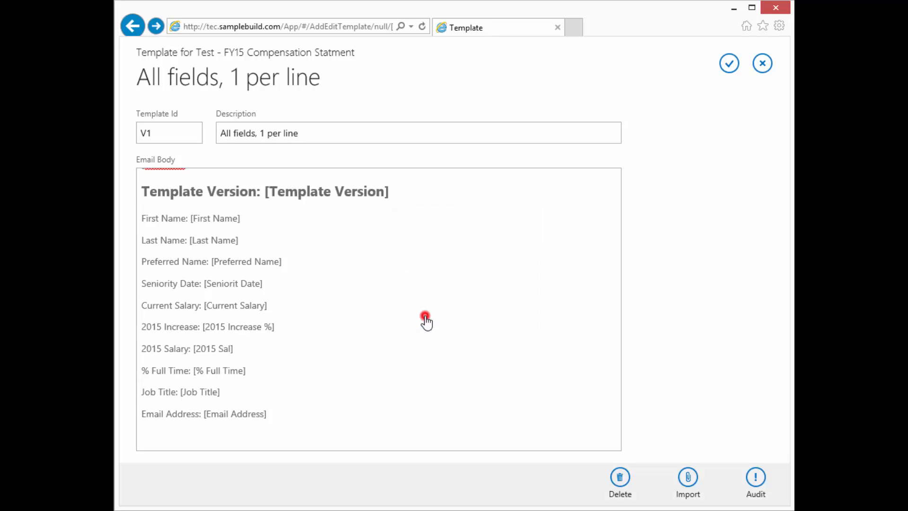
Step: Correct the seniority and 2015 salary merge fields to [Seniority Date] and [2015 Salary], and audit the template again
{"action": "left_click", "coordinate": [226, 283]}
{"action": "left_click", "coordinate": [238, 283]}
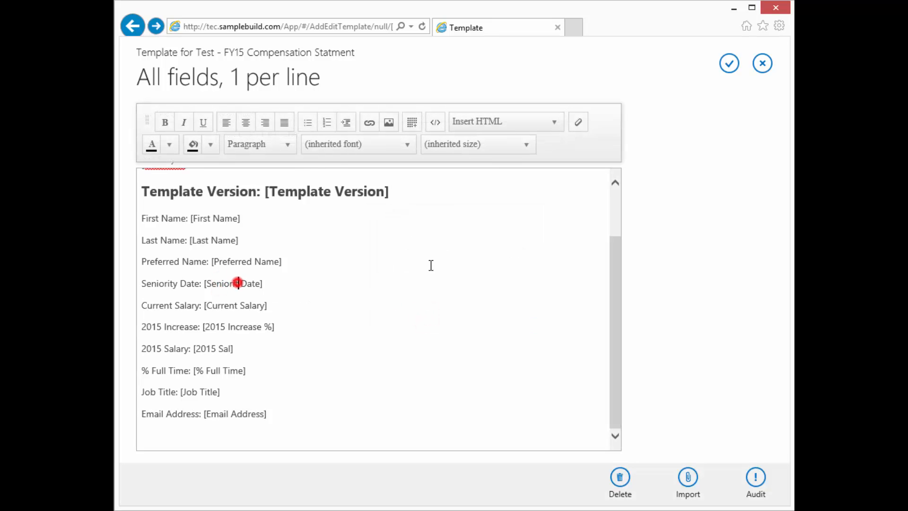
{"action": "type", "text": "y"}
{"action": "left_click", "coordinate": [229, 348]}
{"action": "type", "text": "ary"}
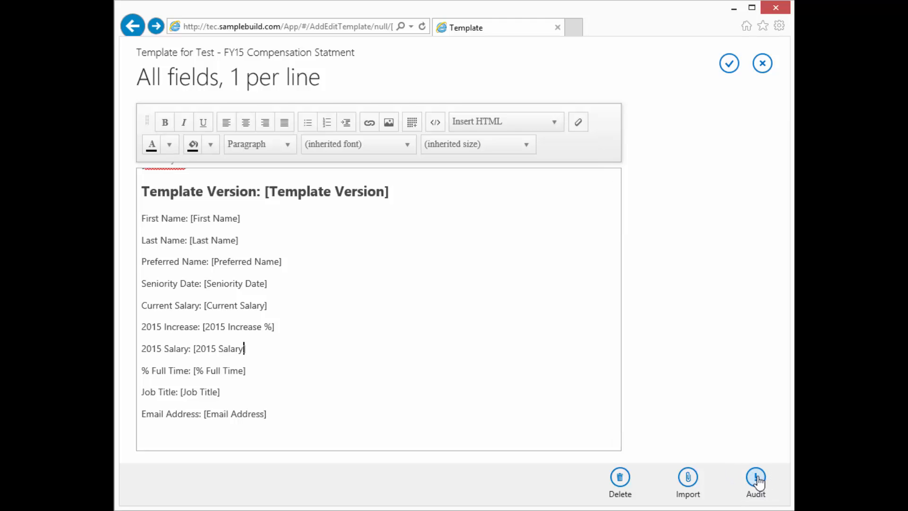
{"action": "left_click", "coordinate": [756, 478]}
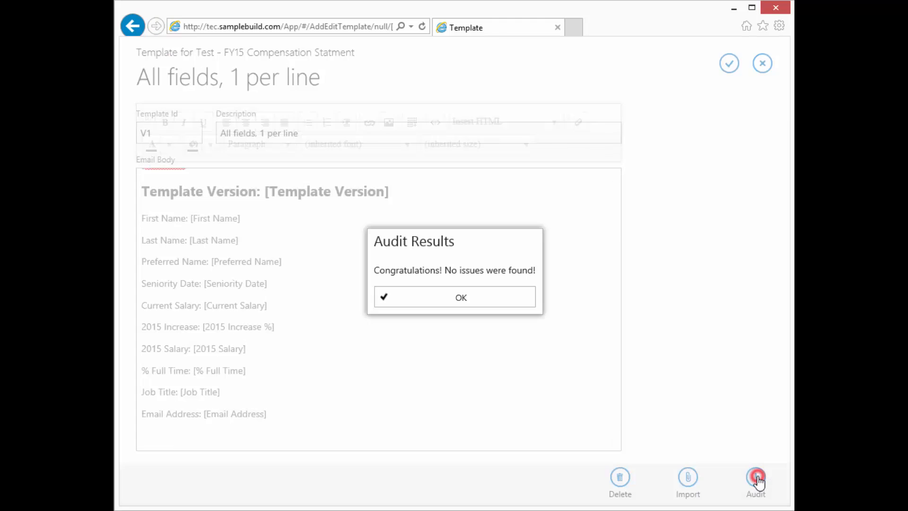
{"action": "left_click", "coordinate": [456, 301]}
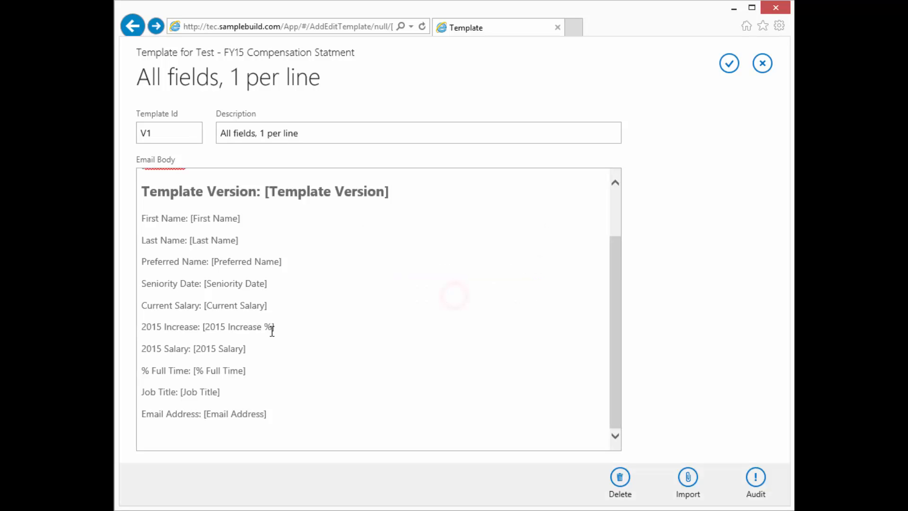
Step: Test the audit with a trailing space inside the brackets of the % Full Time merge field, and remove that space
{"action": "left_click", "coordinate": [243, 370]}
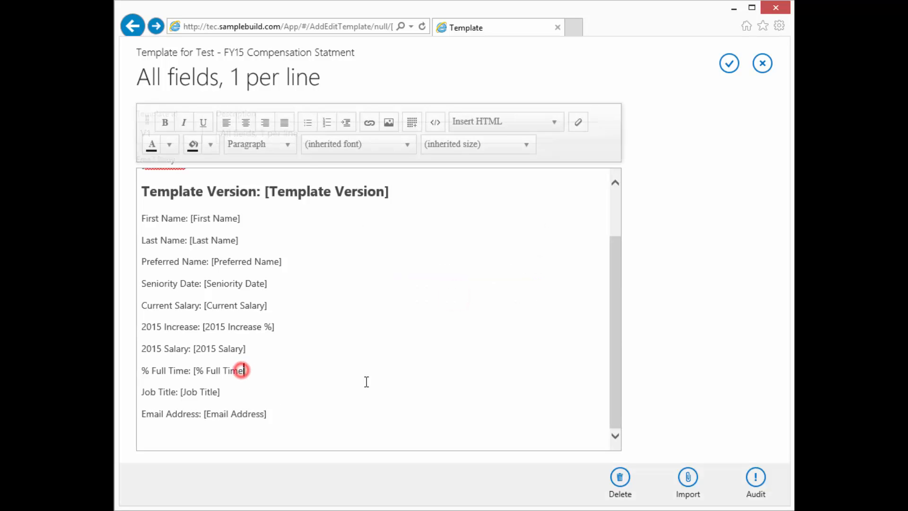
{"action": "key", "text": "Left"}
{"action": "left_click", "coordinate": [754, 480]}
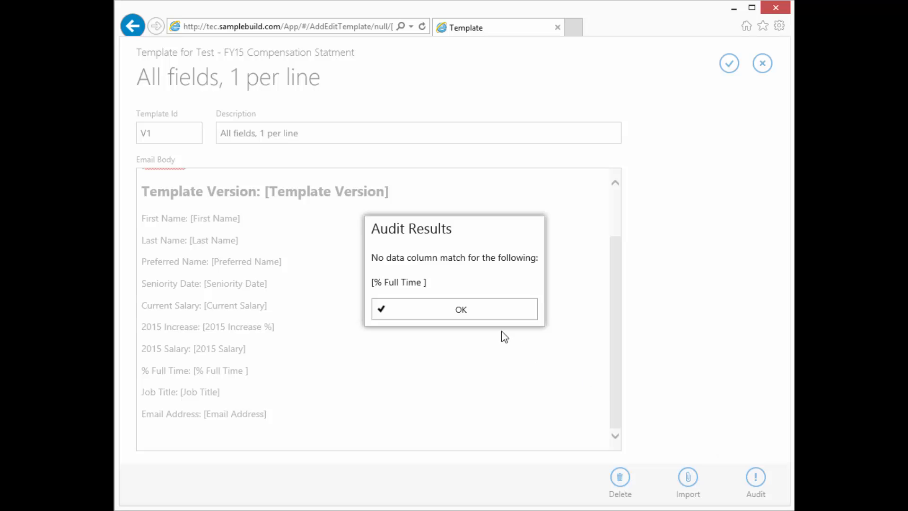
{"action": "left_click", "coordinate": [463, 310]}
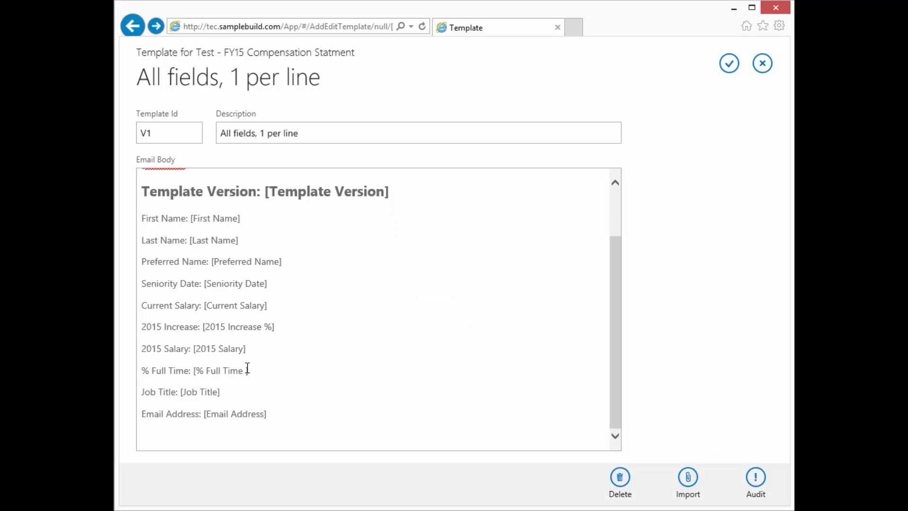
{"action": "left_click", "coordinate": [245, 370]}
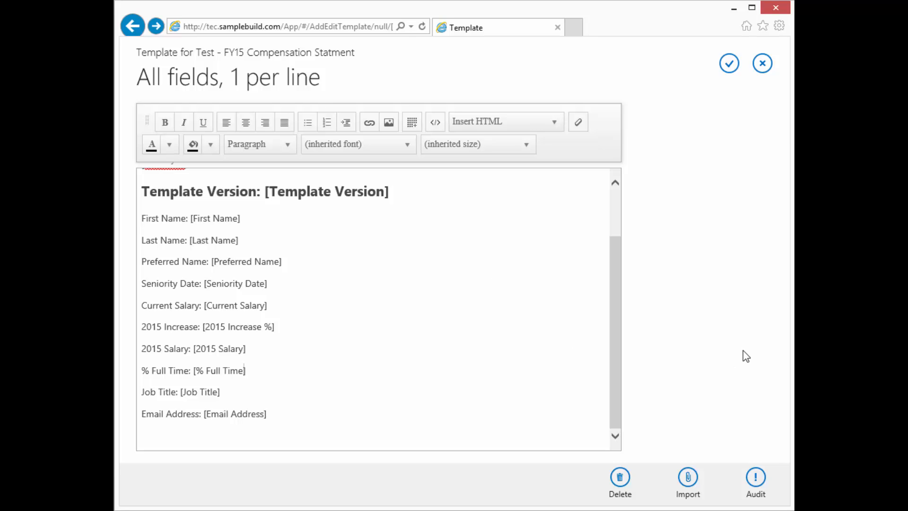
Step: Save template V1 and return to the campaign's template list
{"action": "left_click", "coordinate": [728, 112]}
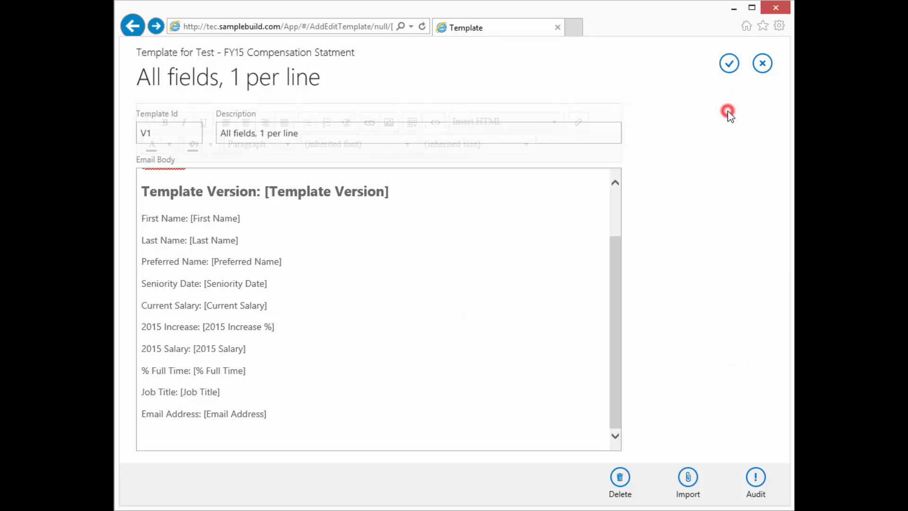
{"action": "left_click", "coordinate": [731, 65]}
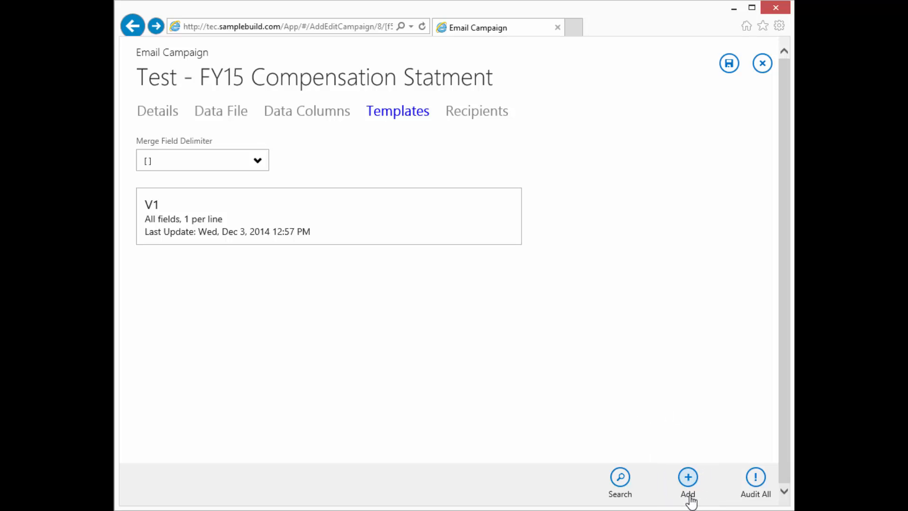
Step: Add a new template with the ID V2 and the description "Not as many fields as V1"
{"action": "left_click", "coordinate": [688, 478]}
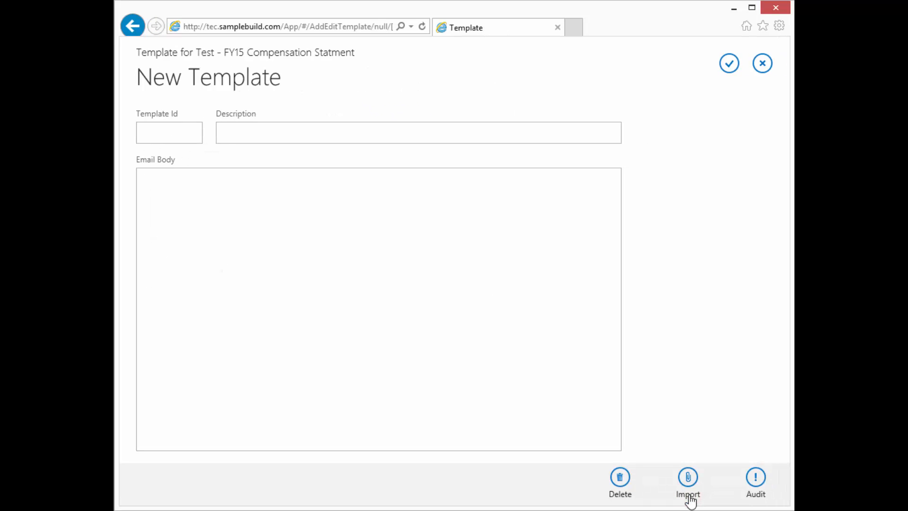
{"action": "left_click", "coordinate": [167, 133]}
{"action": "type", "text": "V2"}
{"action": "key", "text": "Tab"}
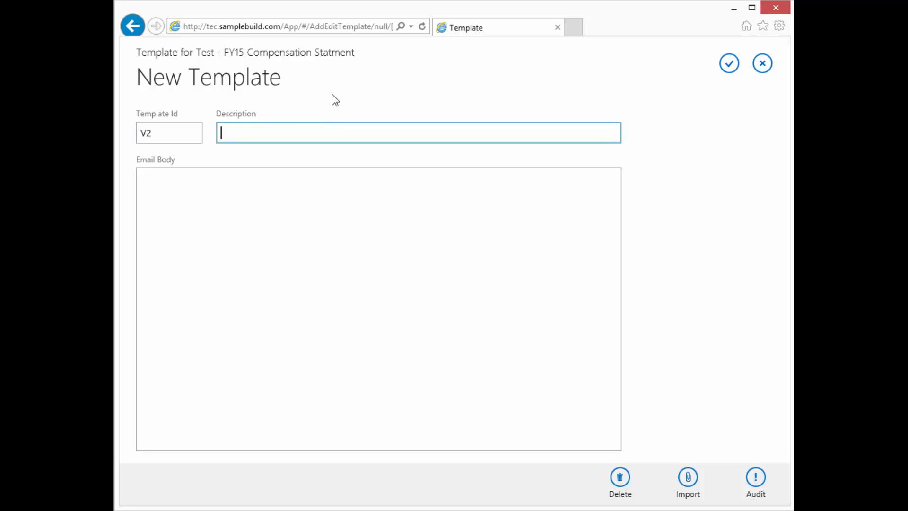
{"action": "type", "text": "V2 All Build"}
{"action": "key", "text": "BackSpace"}
{"action": "key", "text": "BackSpace"}
{"action": "key", "text": "BackSpace"}
{"action": "key", "text": "BackSpace"}
{"action": "key", "text": "BackSpace"}
{"action": "key", "text": "BackSpace"}
{"action": "key", "text": "BackSpace"}
{"action": "key", "text": "BackSpace"}
{"action": "key", "text": "BackSpace"}
{"action": "type", "text": "Not as many Fiel"}
{"action": "key", "text": "BackSpace"}
{"action": "type", "text": "ields as V1"}
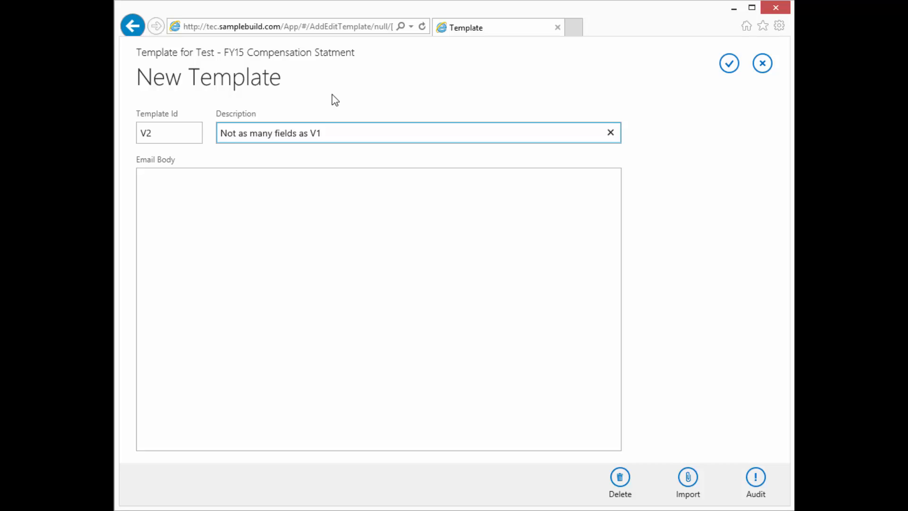
{"action": "left_click", "coordinate": [674, 219]}
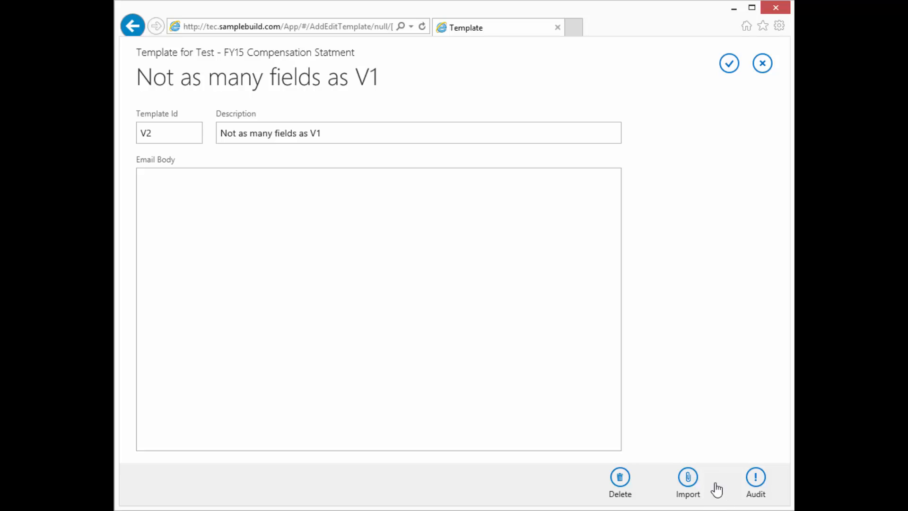
Step: Import the body of template V1 from the campaign "Test - Your 2015 Compensation Statement" into V2
{"action": "left_click", "coordinate": [689, 498]}
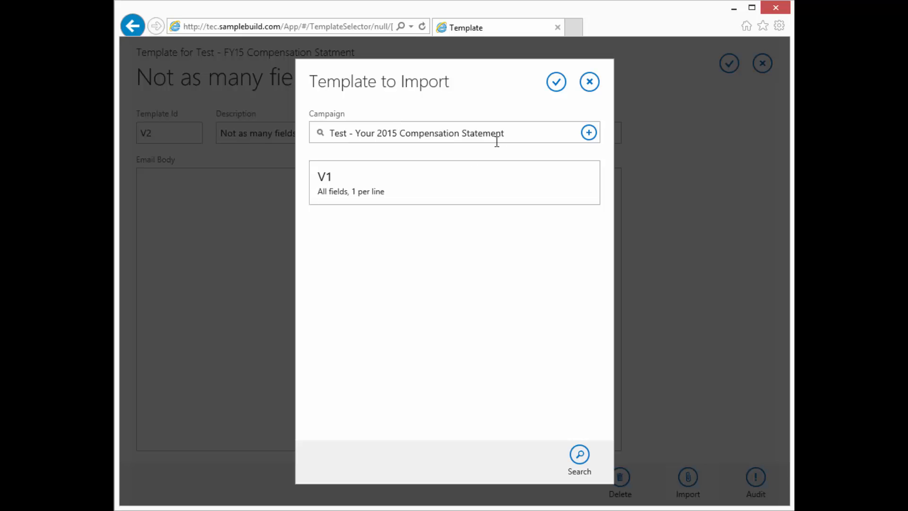
{"action": "left_click", "coordinate": [590, 134]}
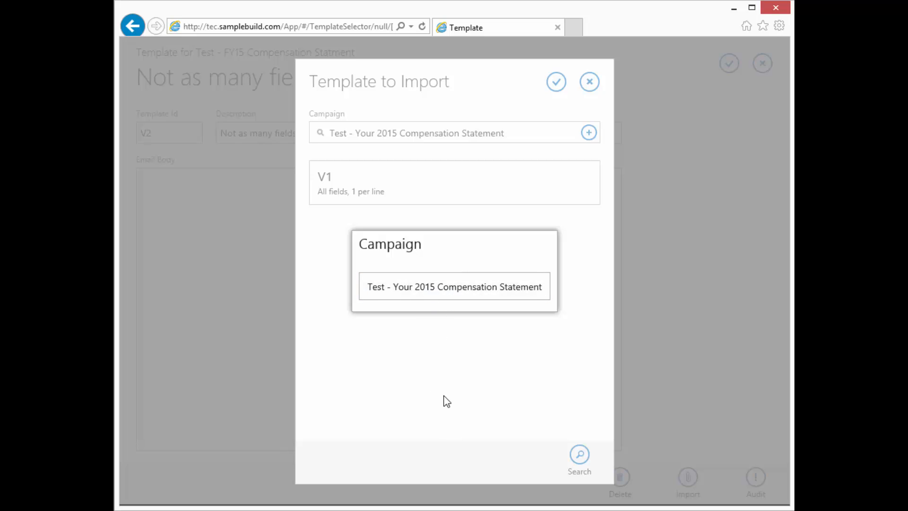
{"action": "left_click", "coordinate": [458, 379]}
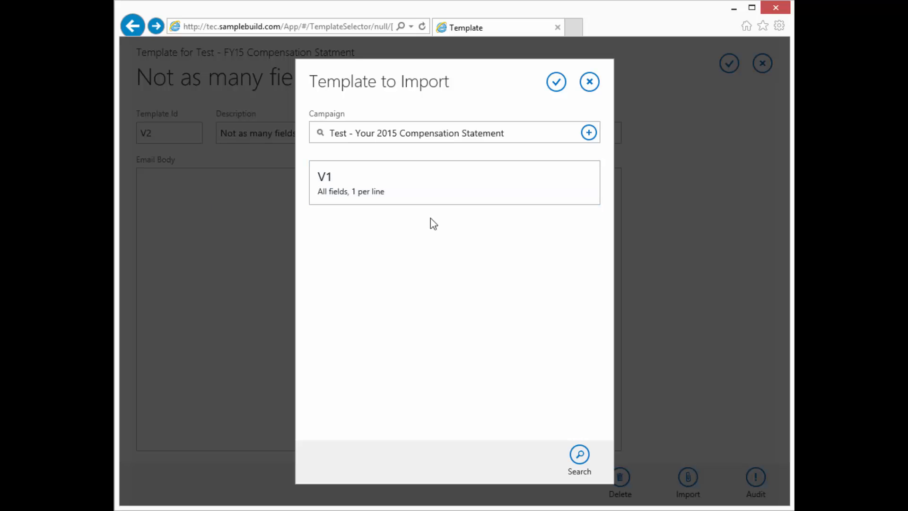
{"action": "left_click", "coordinate": [434, 188]}
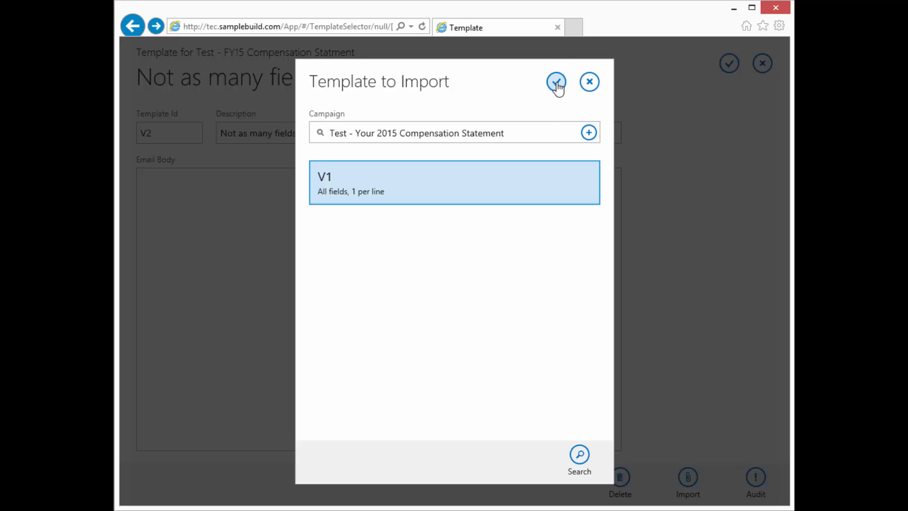
{"action": "left_click", "coordinate": [500, 178]}
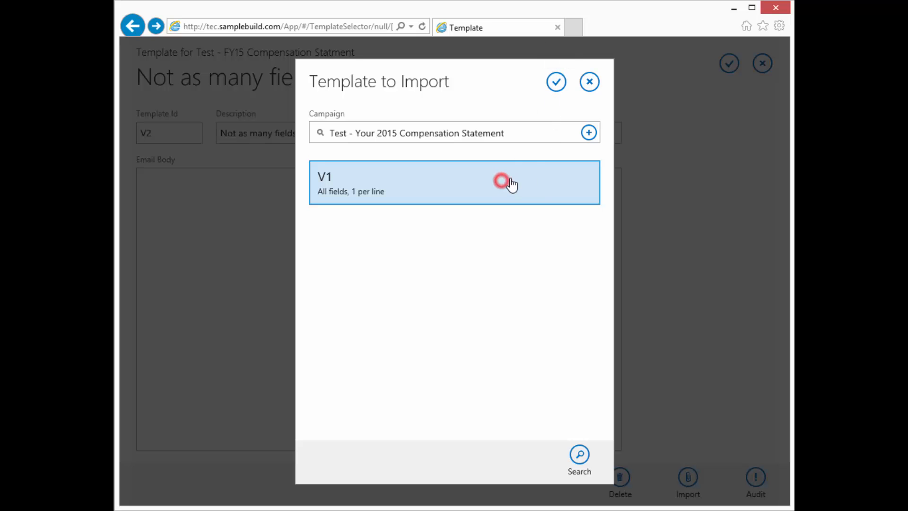
{"action": "left_click", "coordinate": [556, 82]}
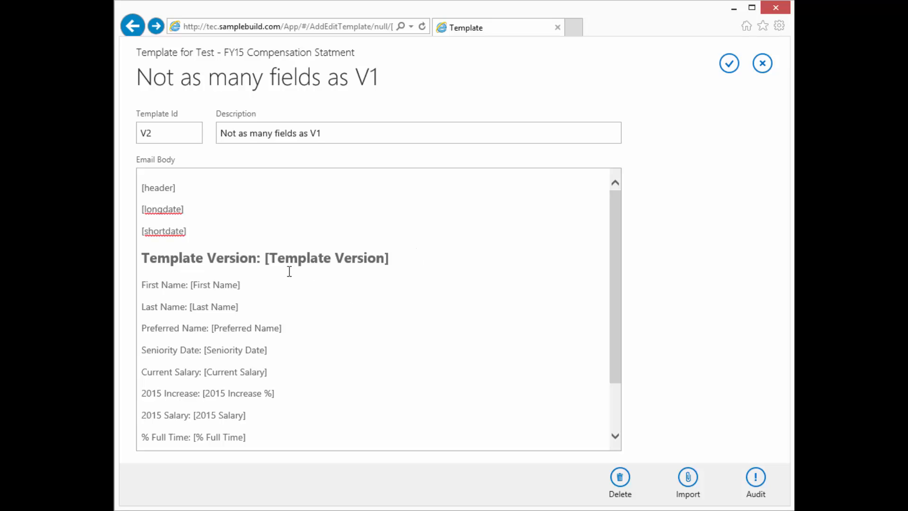
Step: Delete the Preferred Name and Email Address lines from V2's email body
{"action": "scroll", "coordinate": [287, 276], "scroll_direction": "down", "scroll_amount": 3}
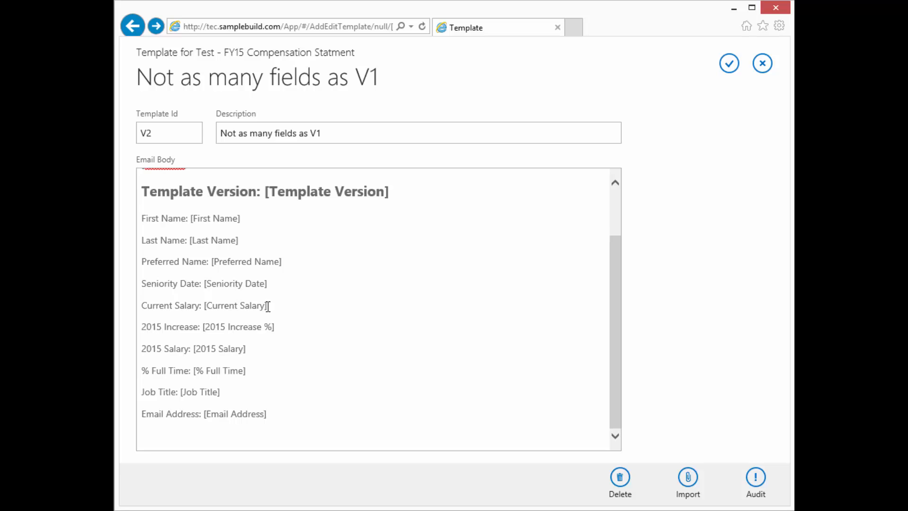
{"action": "scroll", "coordinate": [267, 306], "scroll_direction": "up", "scroll_amount": 3}
{"action": "left_click_drag", "start_coordinate": [303, 328], "coordinate": [147, 335]}
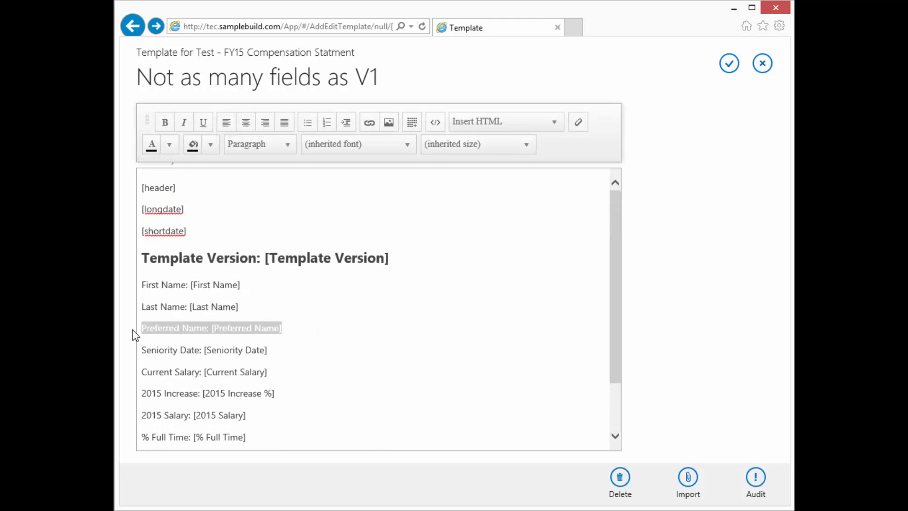
{"action": "key", "text": "BackSpace"}
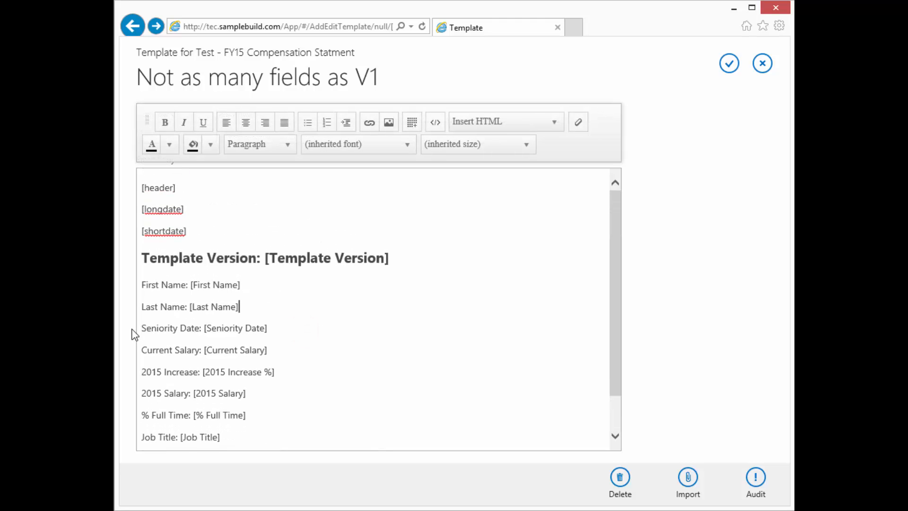
{"action": "scroll", "coordinate": [315, 331], "scroll_direction": "down", "scroll_amount": 1}
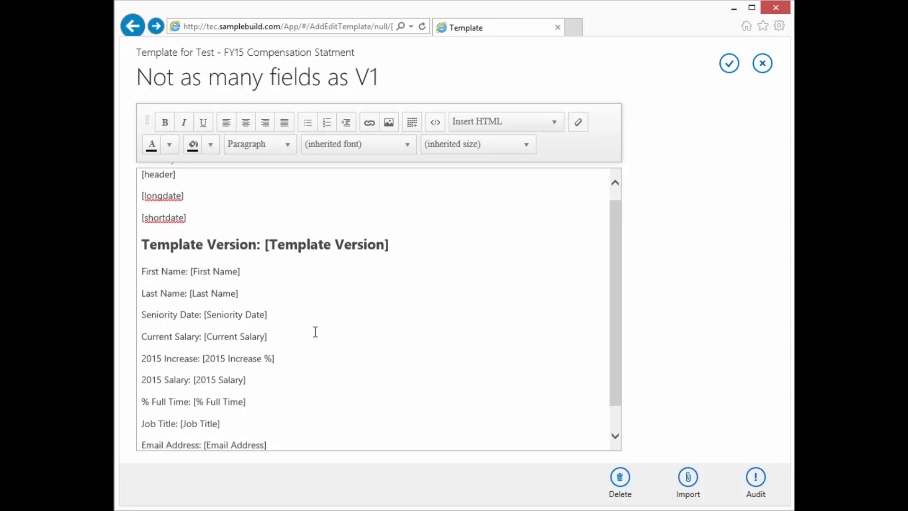
{"action": "left_click_drag", "start_coordinate": [269, 414], "coordinate": [124, 419]}
{"action": "key", "text": "BackSpace"}
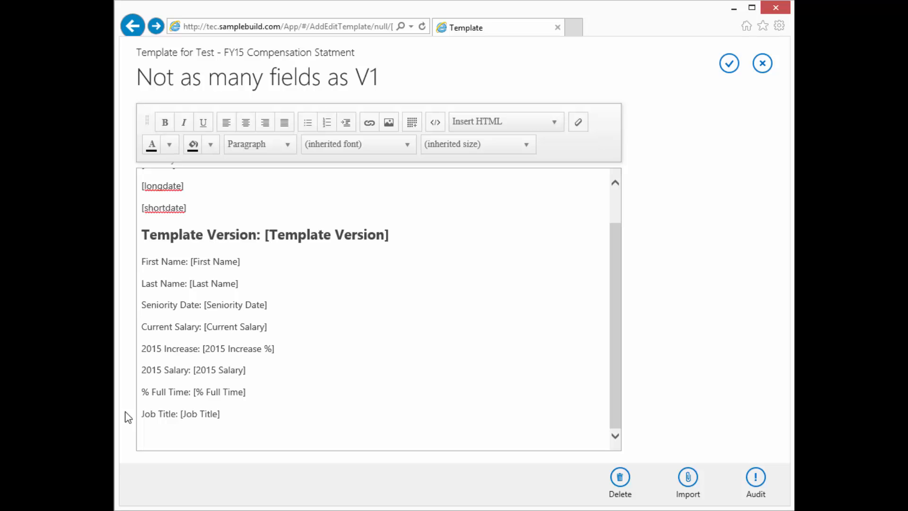
{"action": "left_click", "coordinate": [682, 330]}
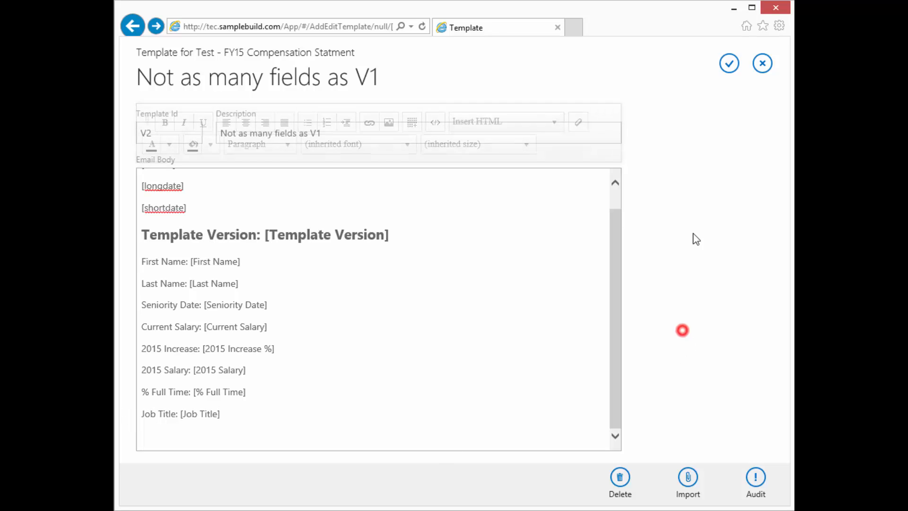
Step: Save template V2 and audit all of the campaign's templates together
{"action": "left_click", "coordinate": [730, 66]}
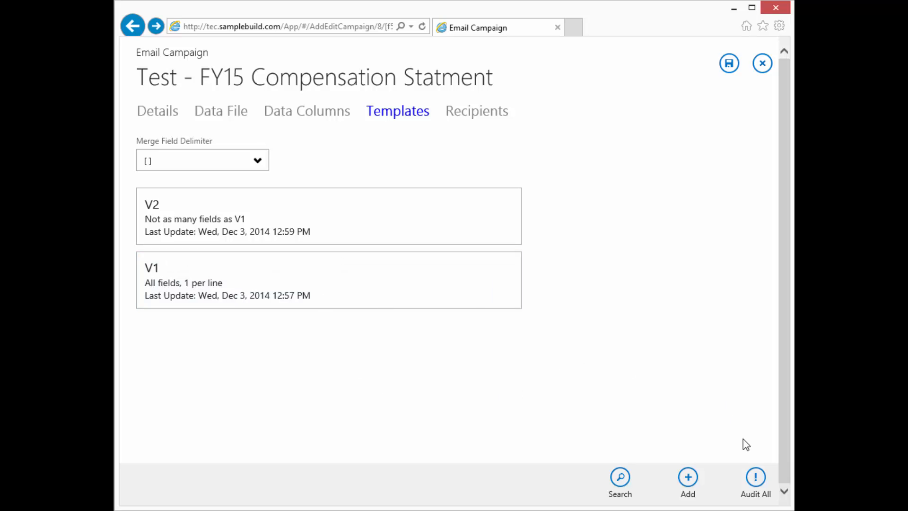
{"action": "left_click", "coordinate": [756, 481]}
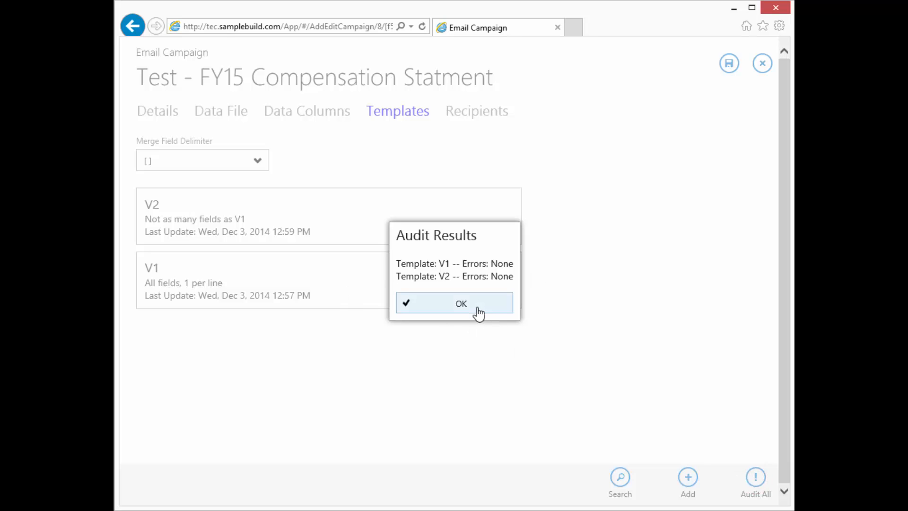
{"action": "left_click", "coordinate": [474, 303]}
Step: Test the campaign-wide audit with V2's merge fields changed to [Last Name1] and [2015 Salary1] and saved
{"action": "left_click", "coordinate": [214, 223]}
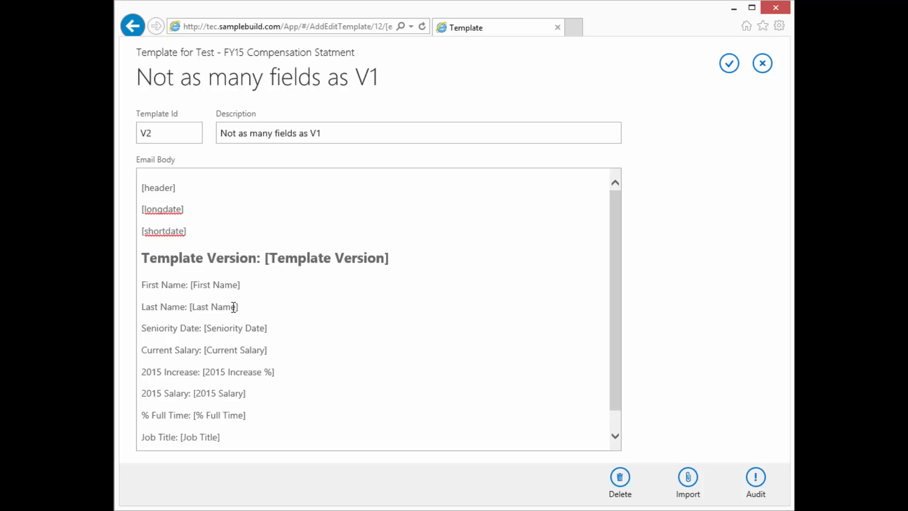
{"action": "left_click", "coordinate": [208, 307]}
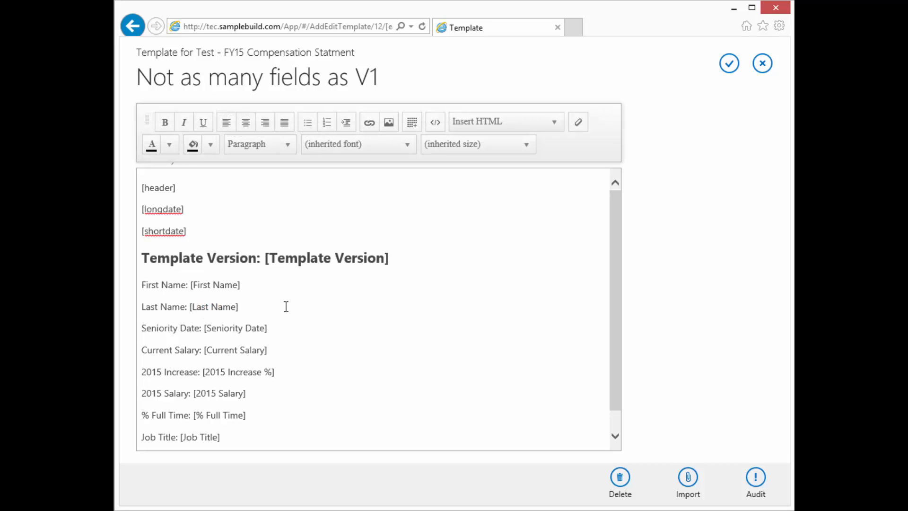
{"action": "left_click", "coordinate": [235, 306]}
{"action": "type", "text": "1"}
{"action": "left_click", "coordinate": [243, 393]}
{"action": "type", "text": "1"}
{"action": "left_click", "coordinate": [729, 63]}
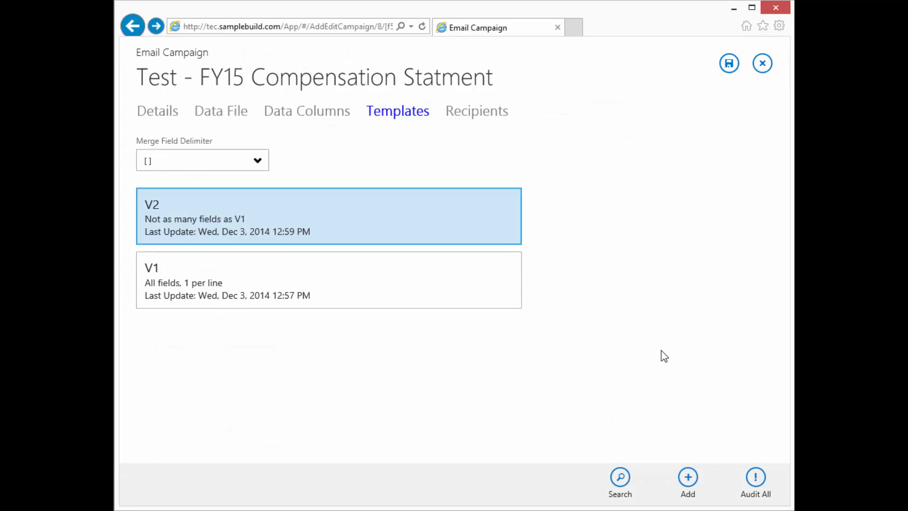
{"action": "left_click", "coordinate": [756, 478]}
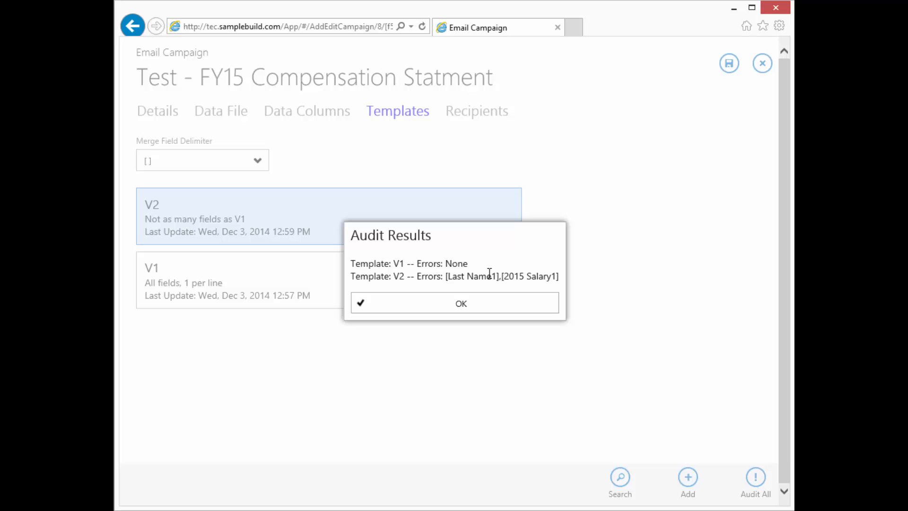
{"action": "left_click", "coordinate": [516, 309]}
Step: Restore V2's merge fields to [Last Name] and [2015 Salary], and audit the template
{"action": "left_click", "coordinate": [309, 207]}
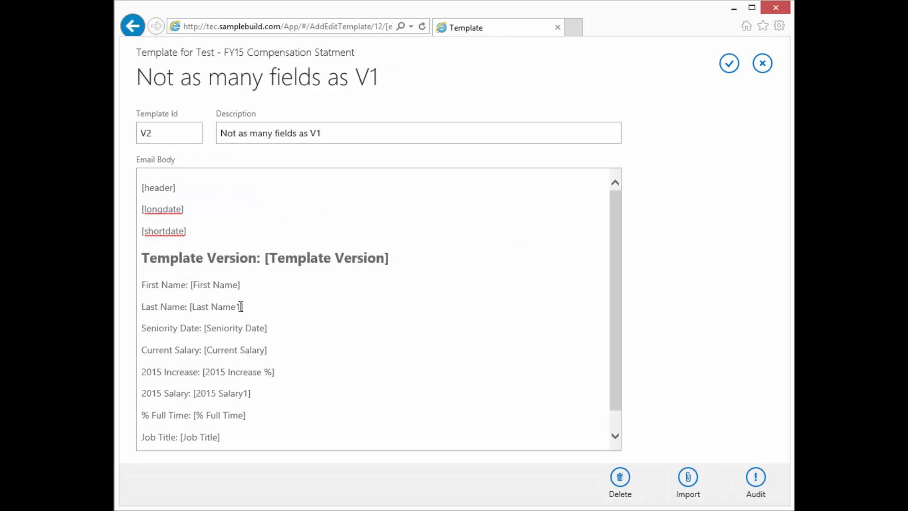
{"action": "left_click", "coordinate": [240, 307]}
{"action": "key", "text": "BackSpace"}
{"action": "left_click", "coordinate": [245, 393]}
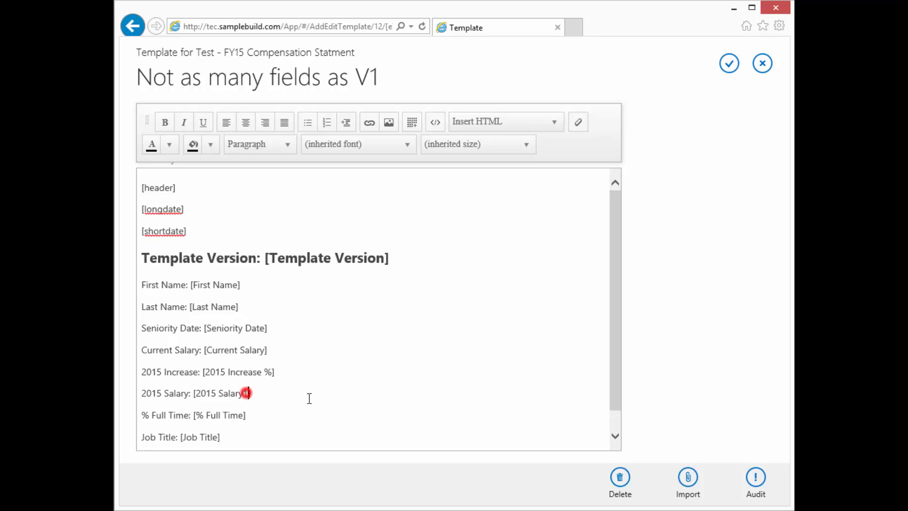
{"action": "key", "text": "BackSpace"}
{"action": "left_click", "coordinate": [757, 482]}
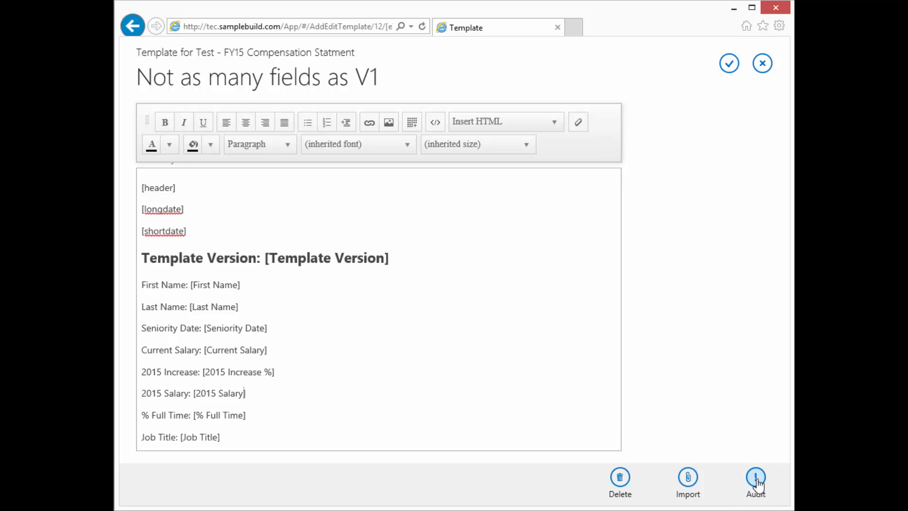
{"action": "left_click", "coordinate": [472, 296]}
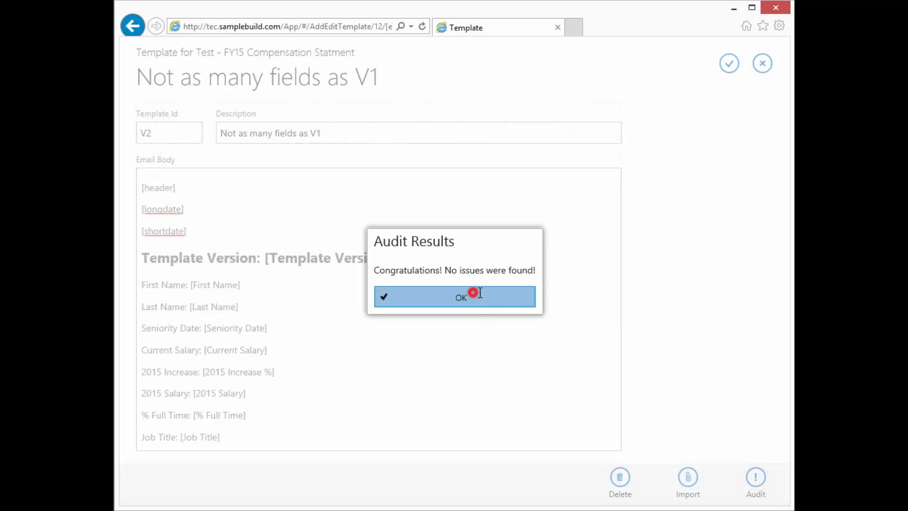
Step: Save template V2 and the campaign, and log out of the application
{"action": "left_click", "coordinate": [730, 63]}
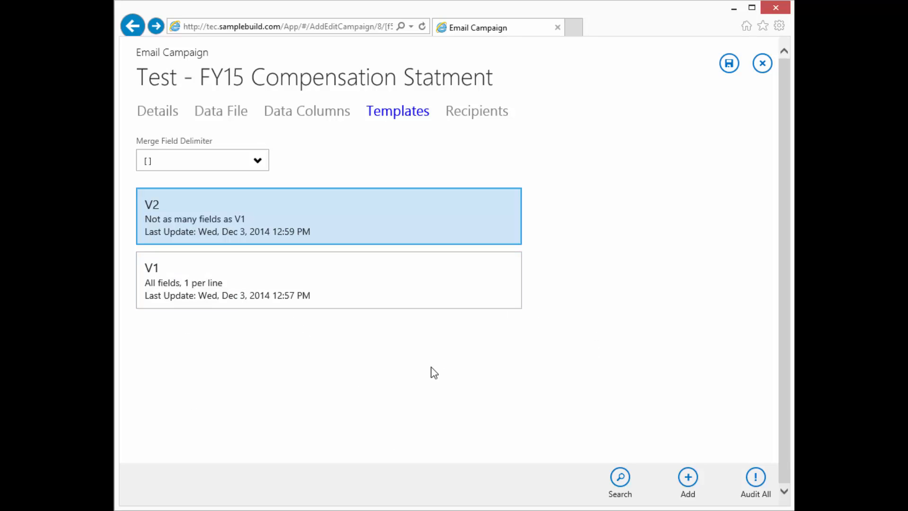
{"action": "left_click", "coordinate": [730, 64]}
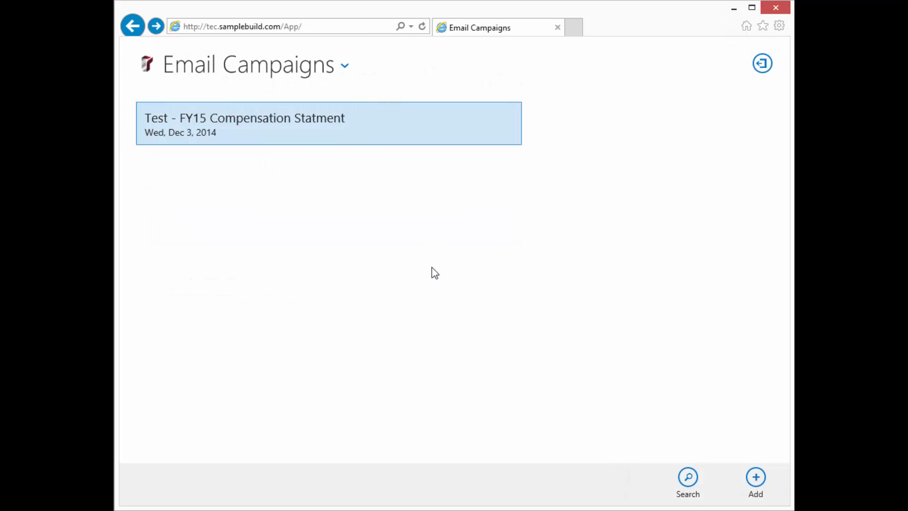
{"action": "left_click", "coordinate": [762, 65]}
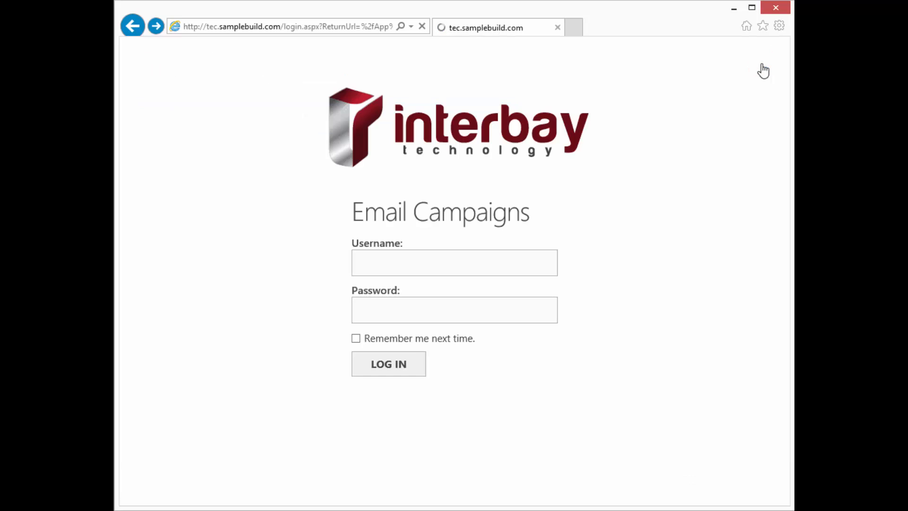